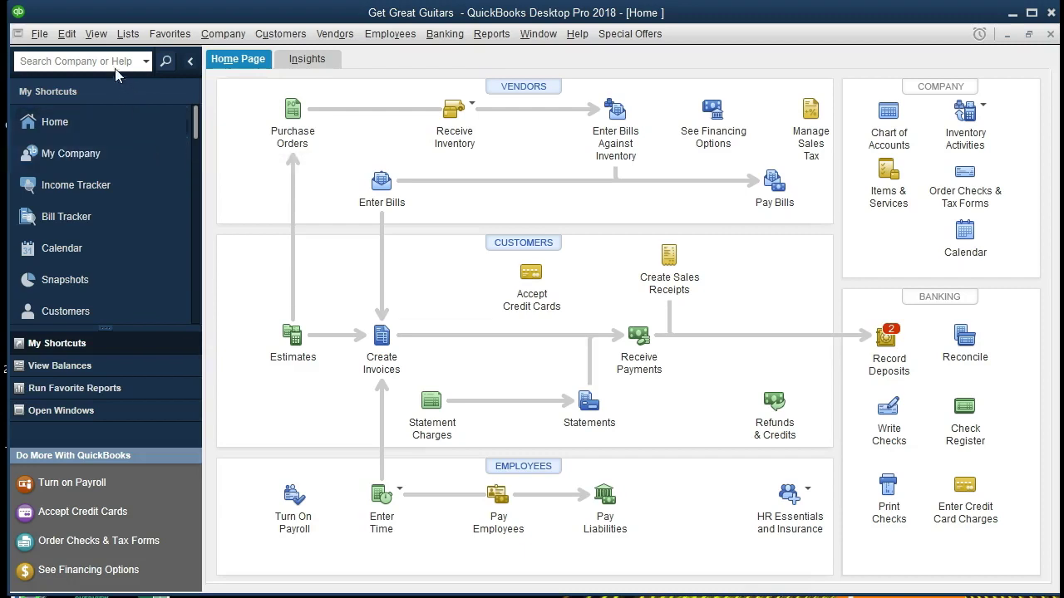
Step: Show the list of open windows and close all of them: Profit & Loss, Home, Customer Center and Balance Sheet
{"action": "left_click", "coordinate": [107, 38]}
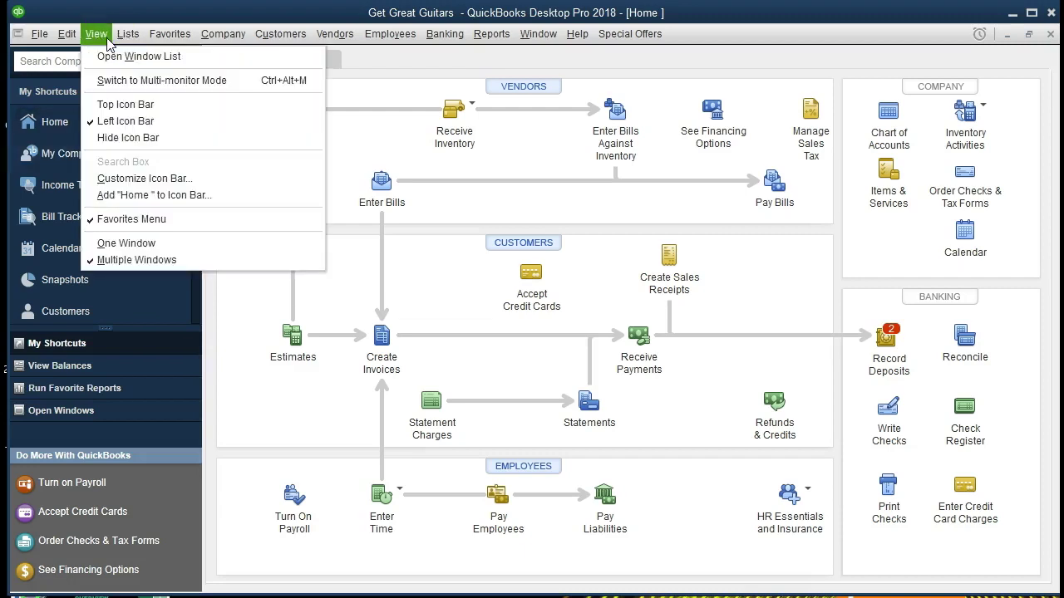
{"action": "left_click", "coordinate": [218, 56]}
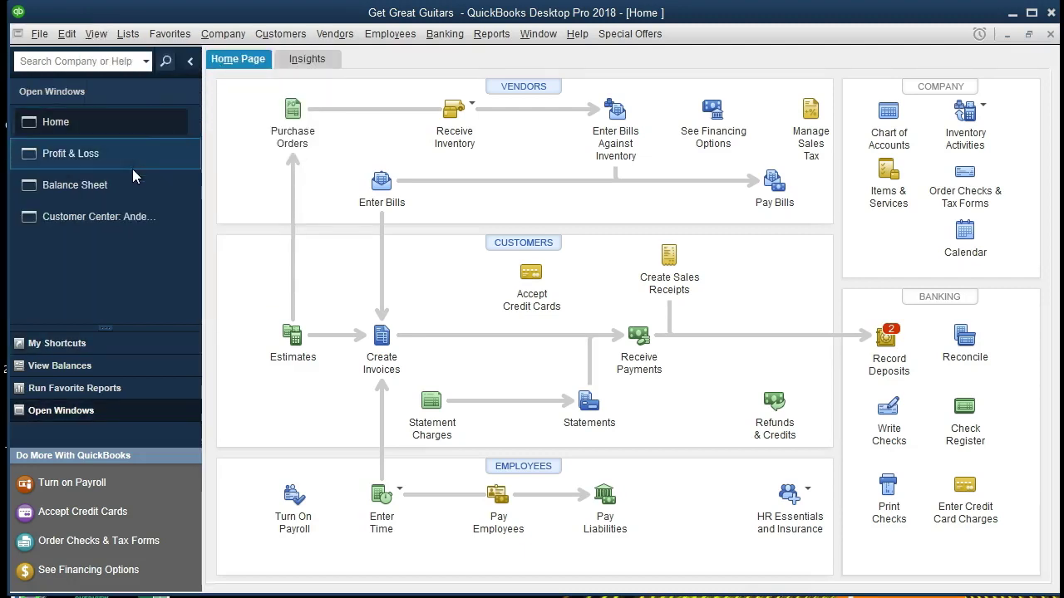
{"action": "left_click", "coordinate": [128, 194]}
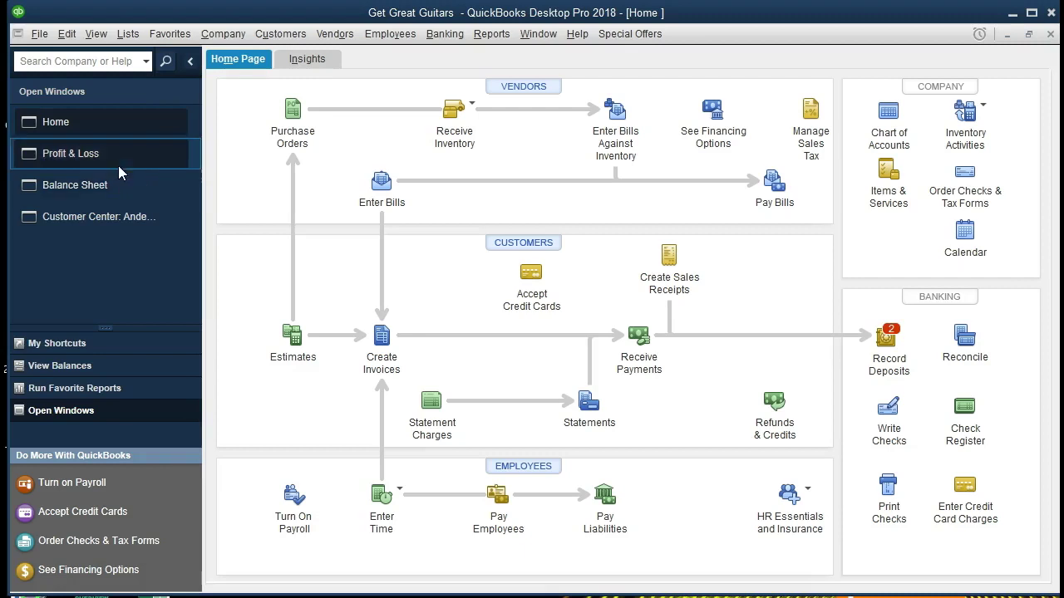
{"action": "left_click", "coordinate": [117, 163]}
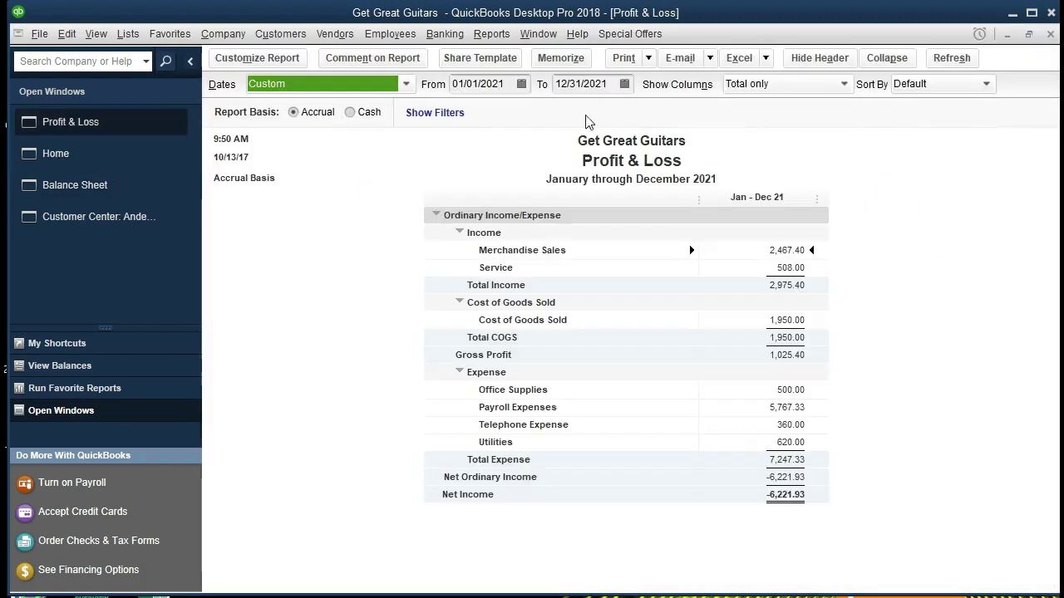
{"action": "left_click", "coordinate": [1049, 34]}
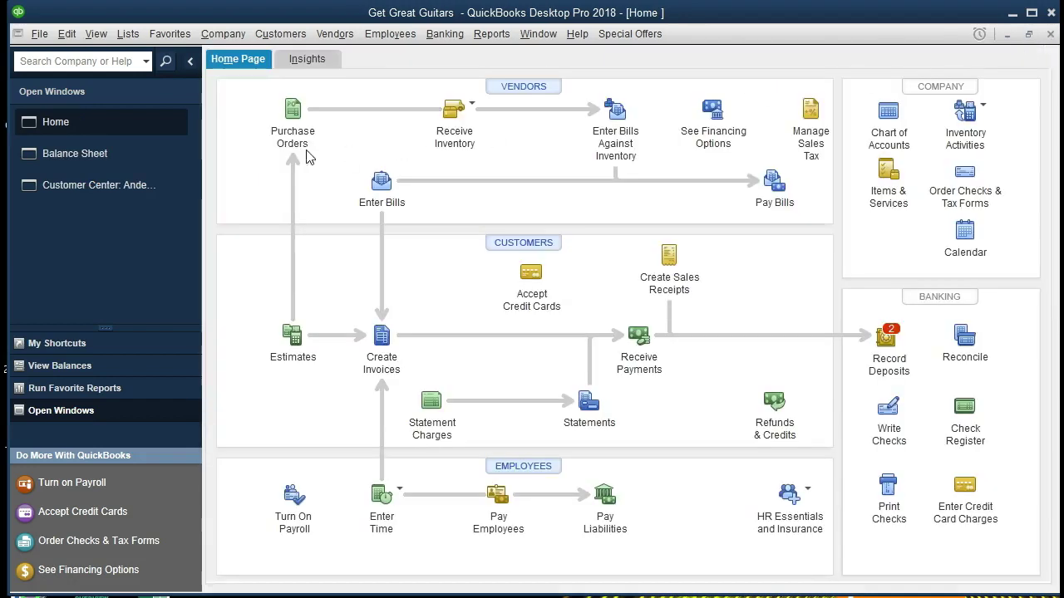
{"action": "left_click", "coordinate": [1049, 34]}
{"action": "left_click", "coordinate": [135, 151]}
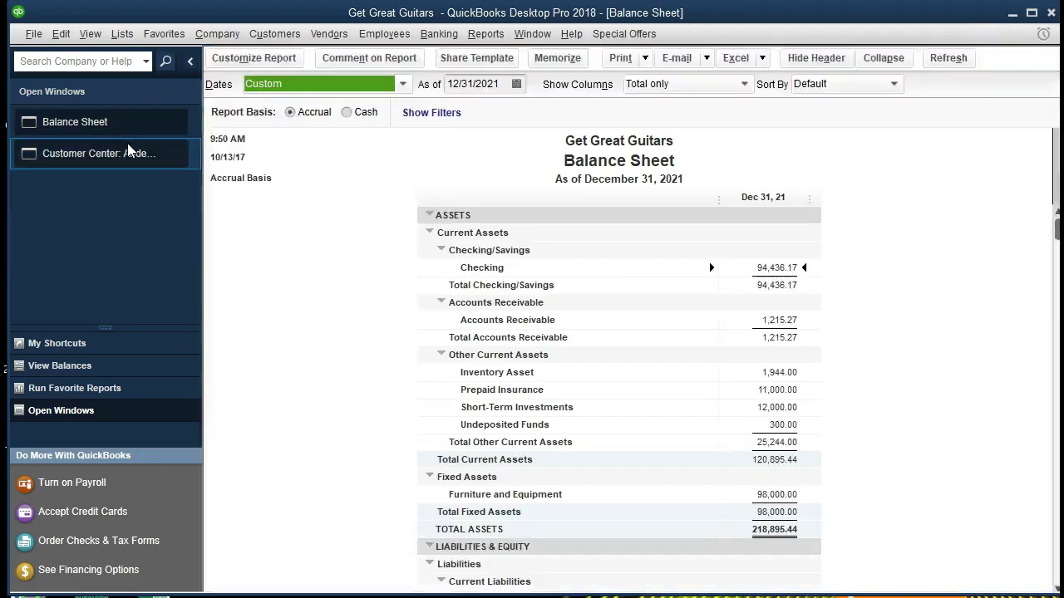
{"action": "left_click", "coordinate": [1050, 35]}
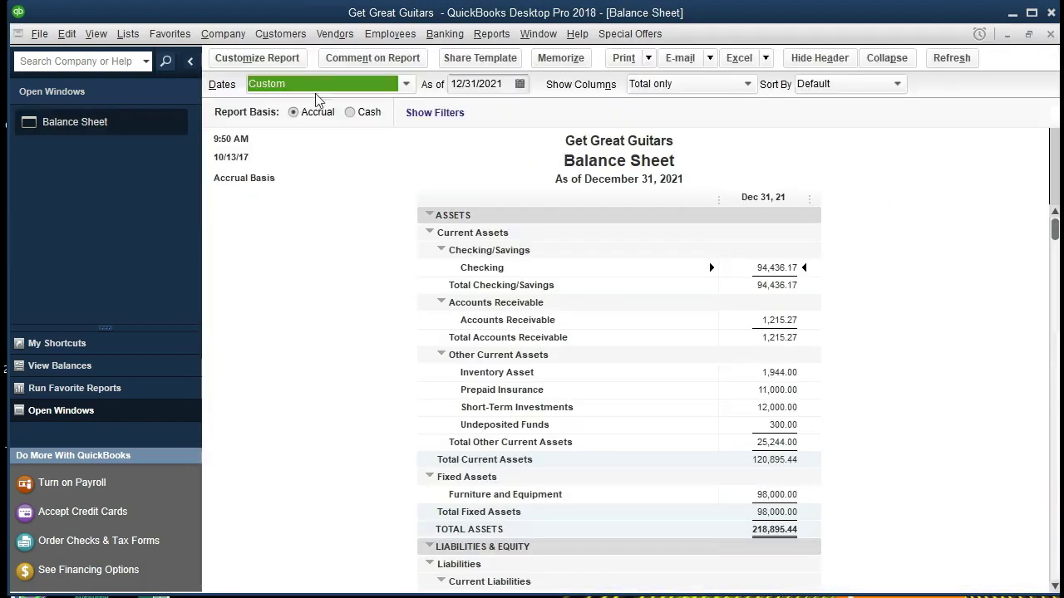
{"action": "left_click", "coordinate": [1051, 34]}
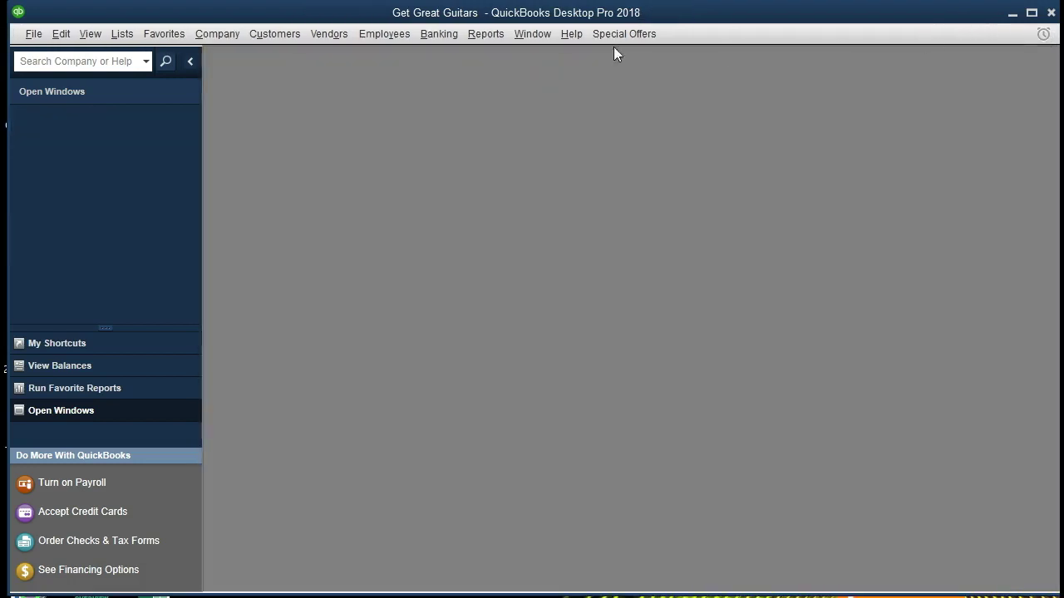
Step: Open the company's Home page and maximize its window
{"action": "left_click", "coordinate": [233, 38]}
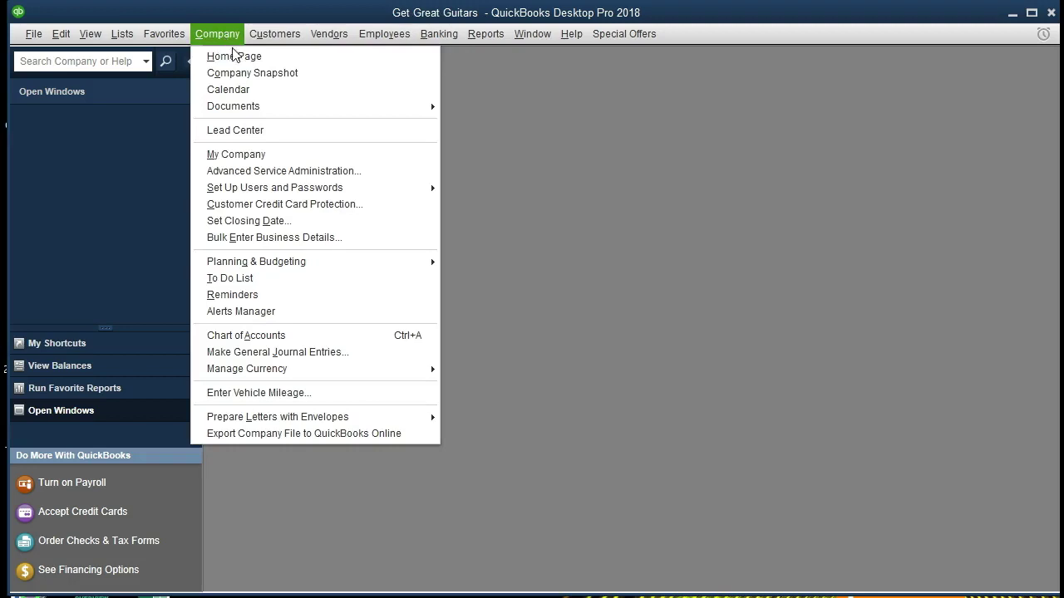
{"action": "left_click", "coordinate": [267, 58]}
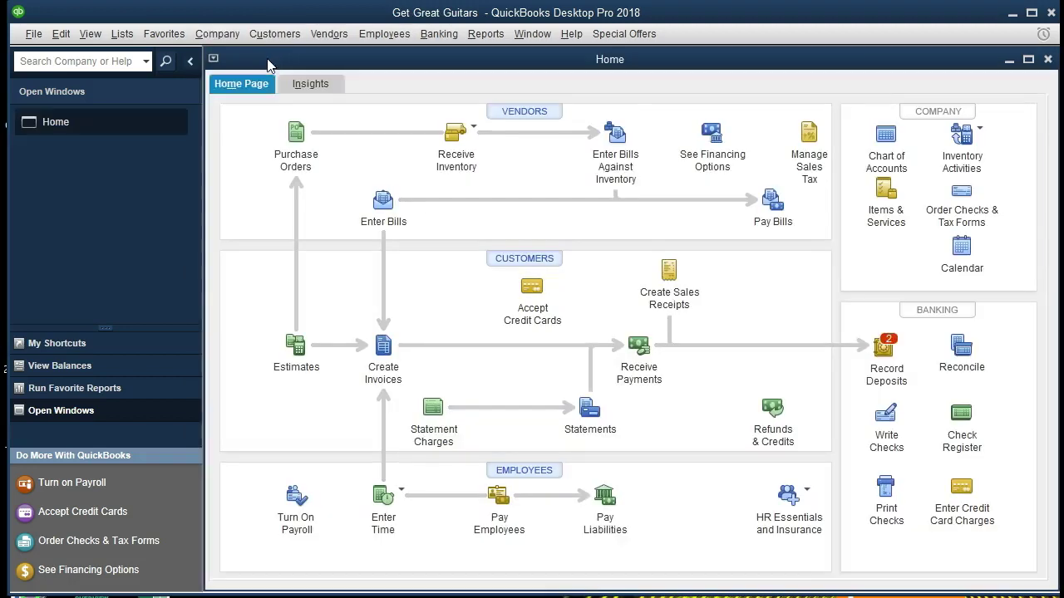
{"action": "left_click", "coordinate": [1028, 59]}
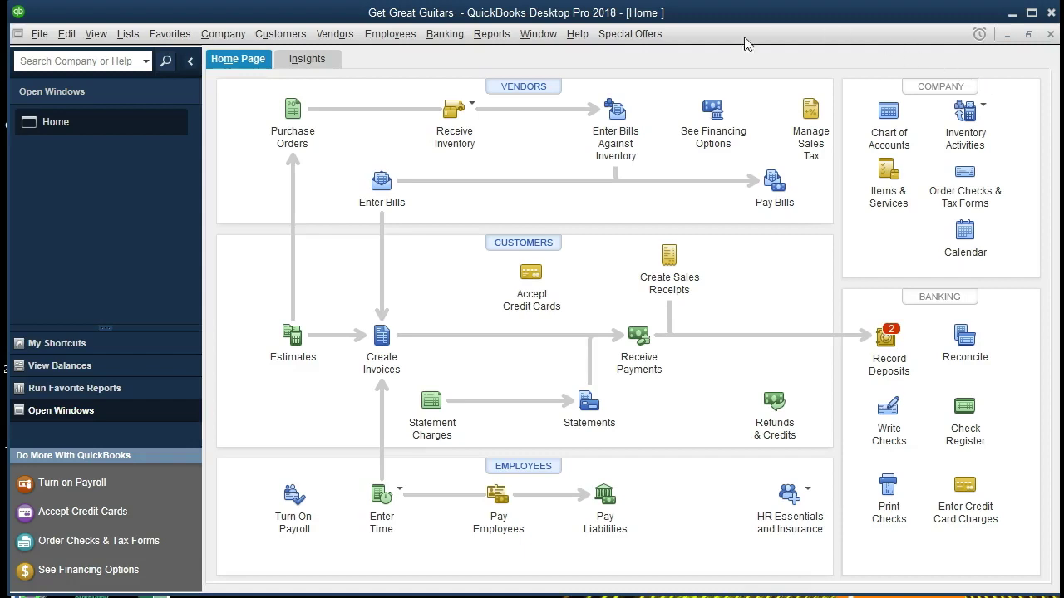
Step: Run the Balance Sheet Standard report from the Company & Financial reports
{"action": "left_click", "coordinate": [498, 41]}
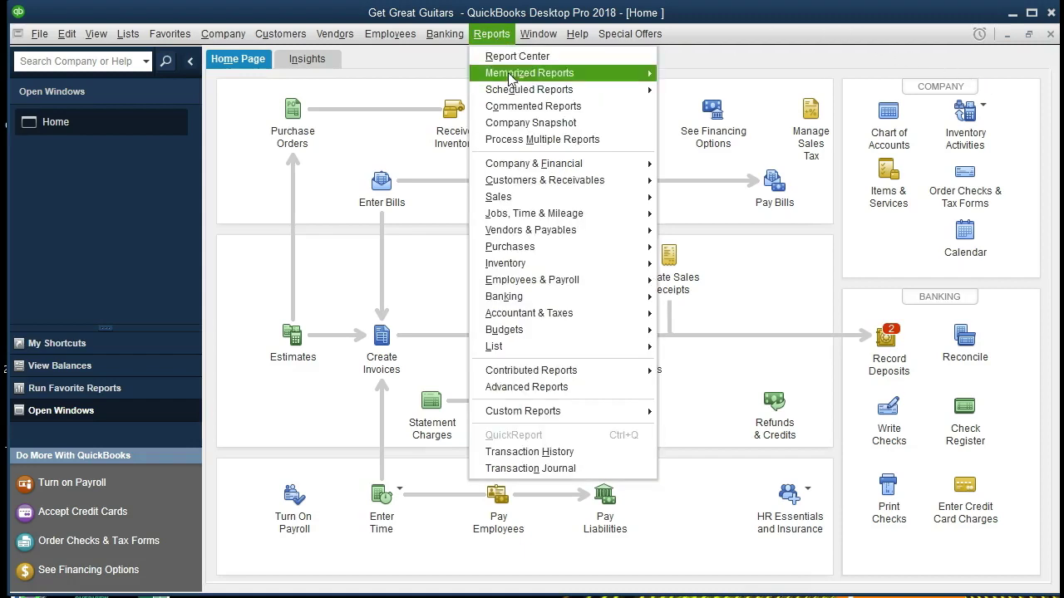
{"action": "mouse_move", "coordinate": [593, 171]}
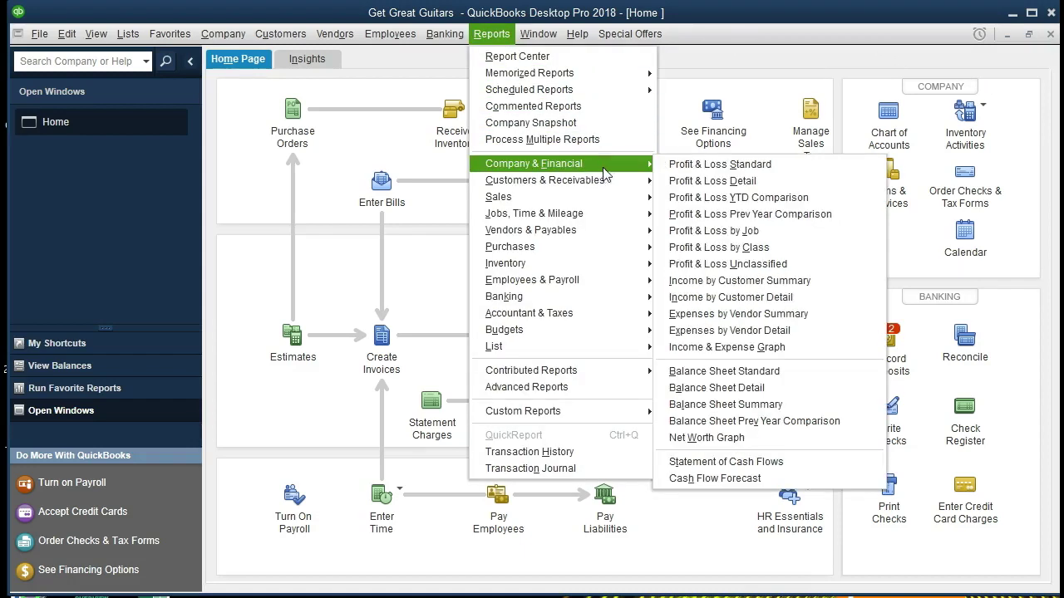
{"action": "left_click", "coordinate": [804, 375]}
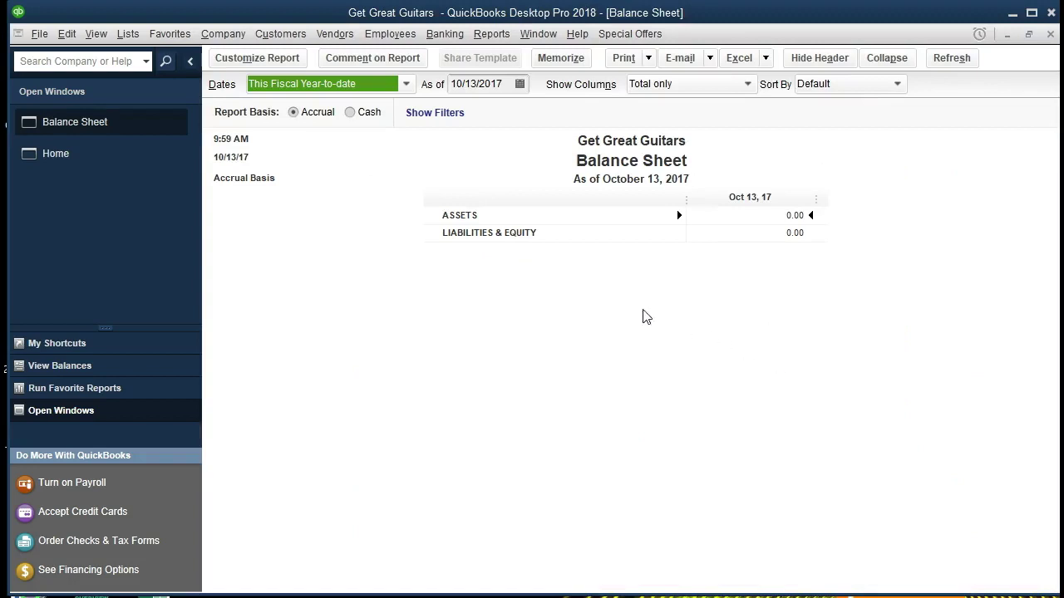
Step: Customize the Balance Sheet report to cover the date range 01/01/2021 to 12/31/2021
{"action": "left_click", "coordinate": [295, 62]}
{"action": "key", "text": "Tab"}
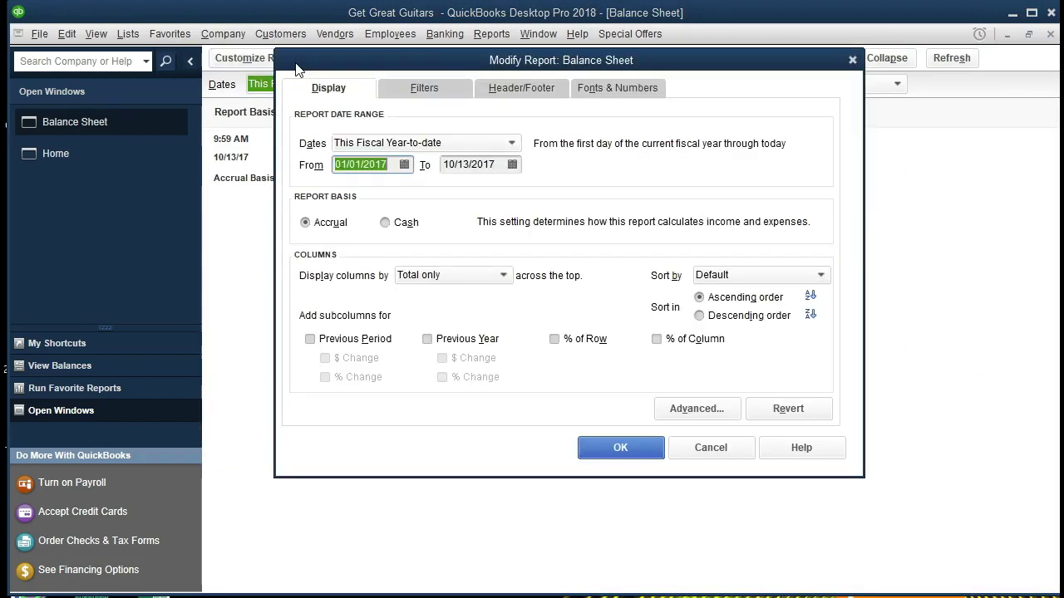
{"action": "type", "text": "01/01/2017"}
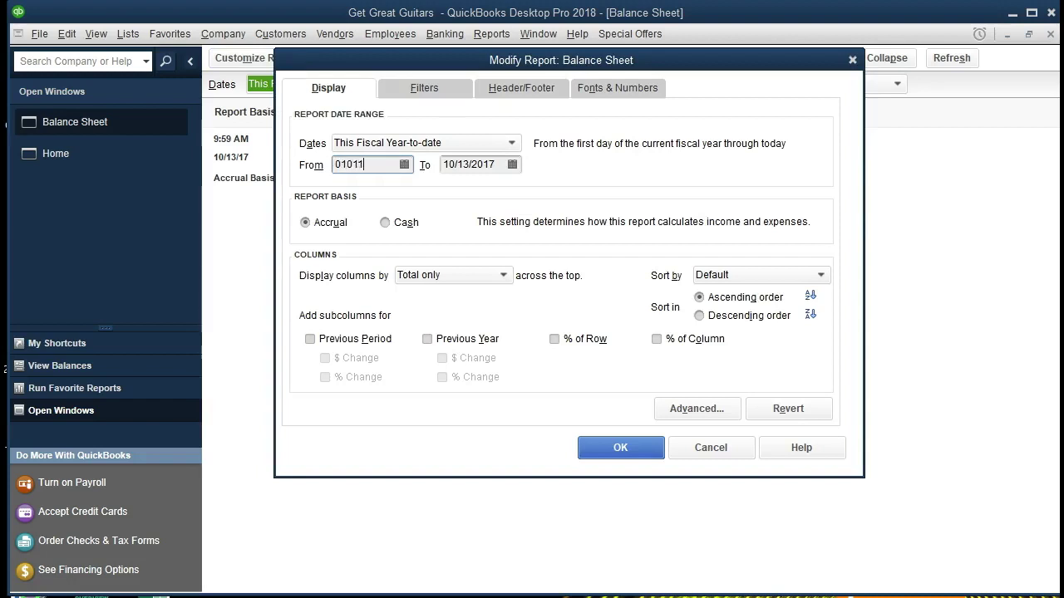
{"action": "key", "text": "Tab"}
{"action": "left_click", "coordinate": [391, 164]}
{"action": "key", "text": "BackSpace"}
{"action": "key", "text": "BackSpace"}
{"action": "type", "text": "21"}
{"action": "key", "text": "Tab"}
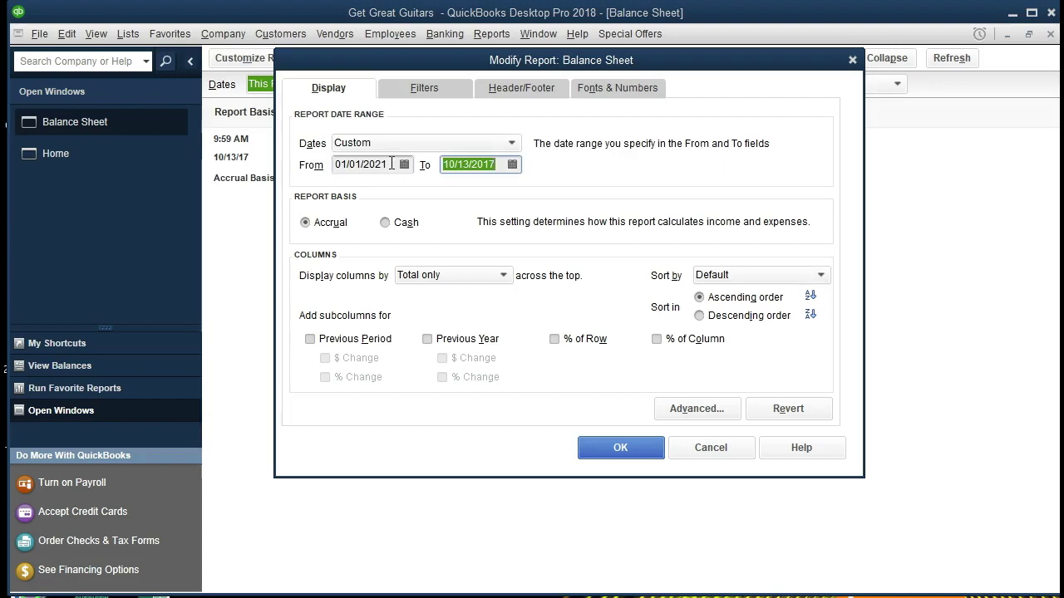
{"action": "type", "text": "123121"}
{"action": "key", "text": "Tab"}
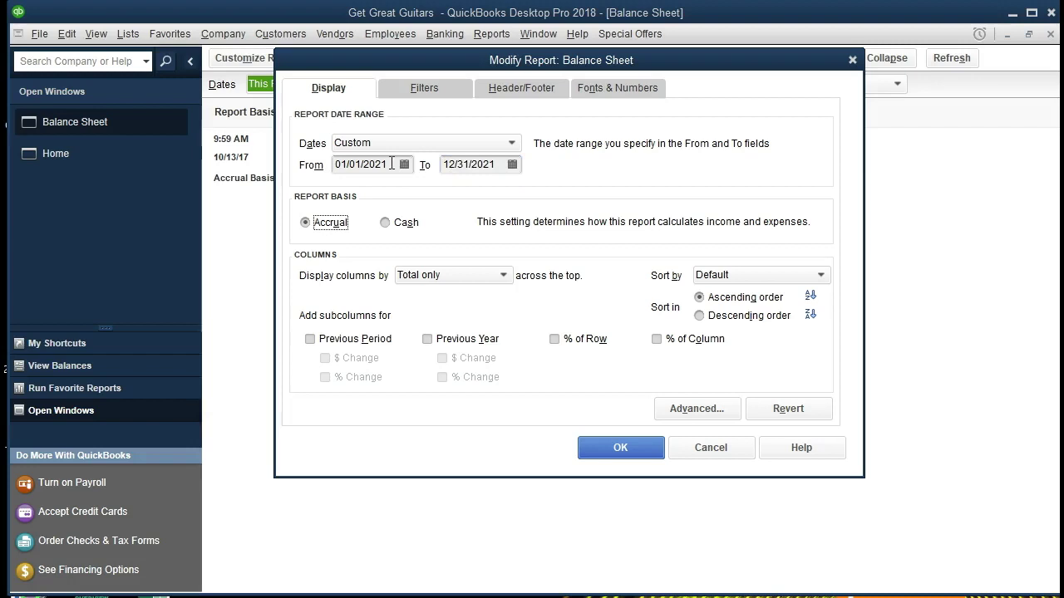
{"action": "left_click", "coordinate": [594, 444]}
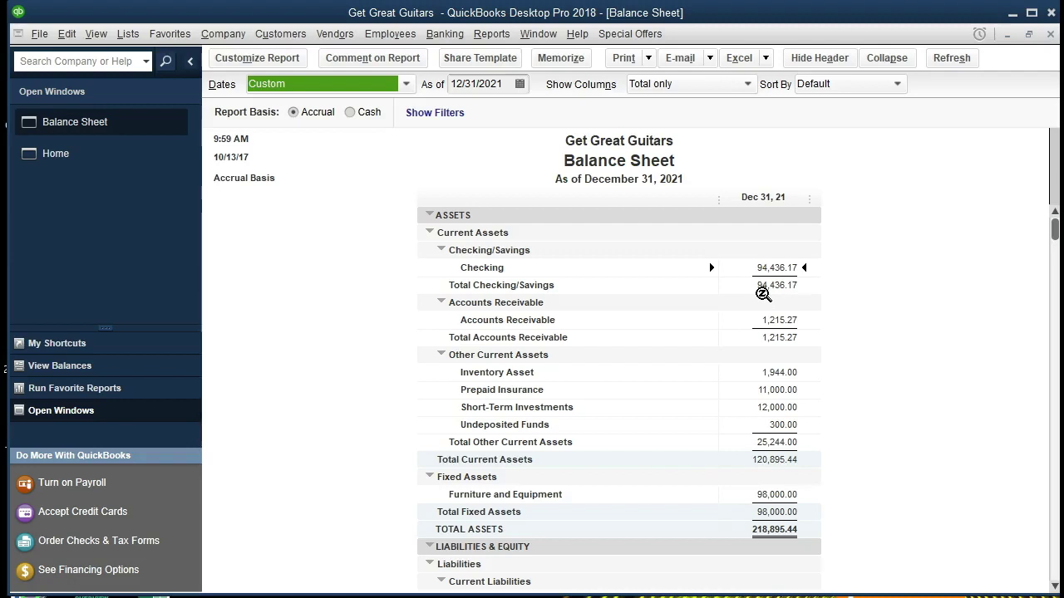
Step: Inspect the transactions behind the Checking balance and return to the Balance Sheet report
{"action": "double_click", "coordinate": [784, 268]}
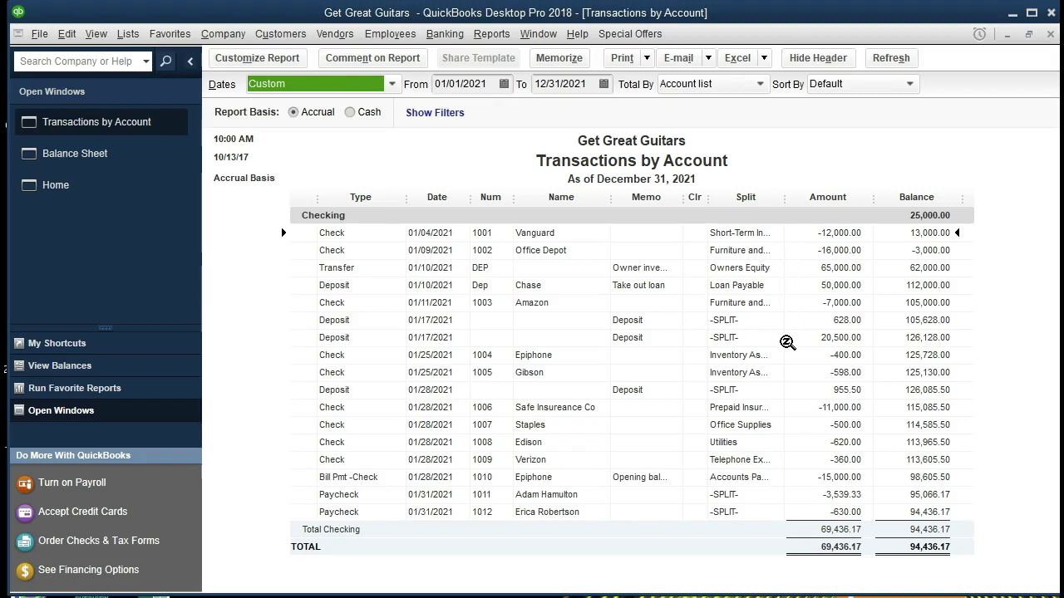
{"action": "left_click", "coordinate": [1051, 34]}
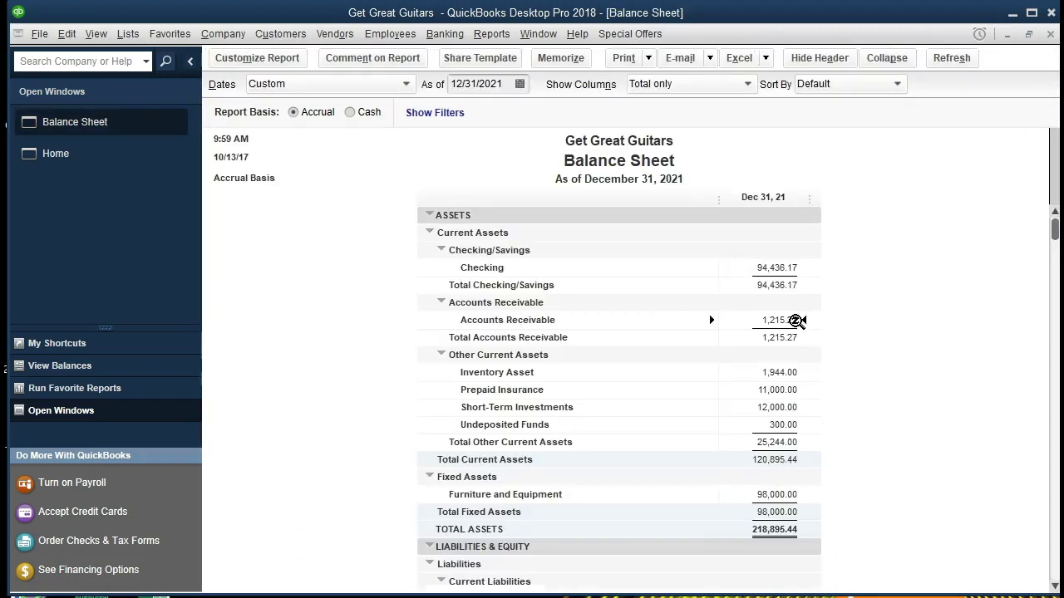
Step: Review the Balance Sheet's current assets, fixed assets, liabilities and equity, including the total lines
{"action": "scroll", "coordinate": [847, 357], "scroll_direction": "down", "scroll_amount": 1}
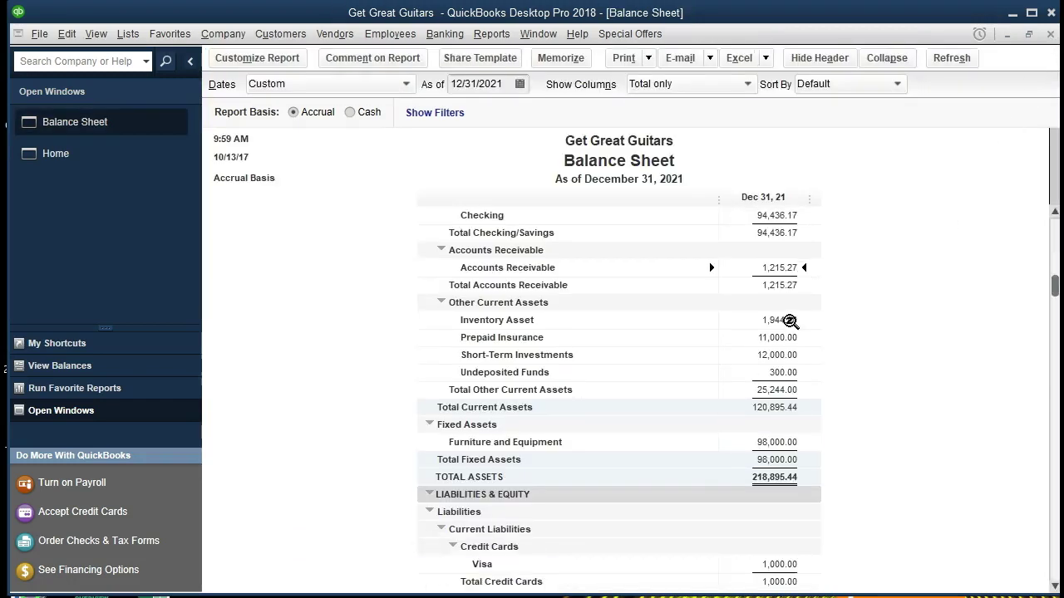
{"action": "scroll", "coordinate": [874, 325], "scroll_direction": "down", "scroll_amount": 1}
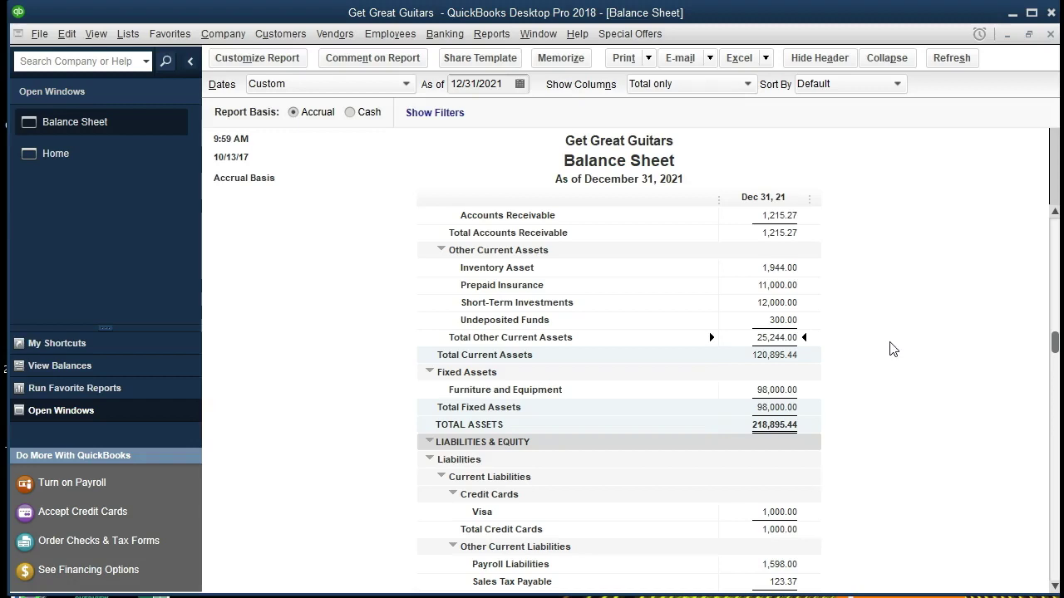
{"action": "scroll", "coordinate": [886, 354], "scroll_direction": "up", "scroll_amount": 1}
{"action": "scroll", "coordinate": [886, 356], "scroll_direction": "up", "scroll_amount": 1}
{"action": "scroll", "coordinate": [886, 355], "scroll_direction": "down", "scroll_amount": 1}
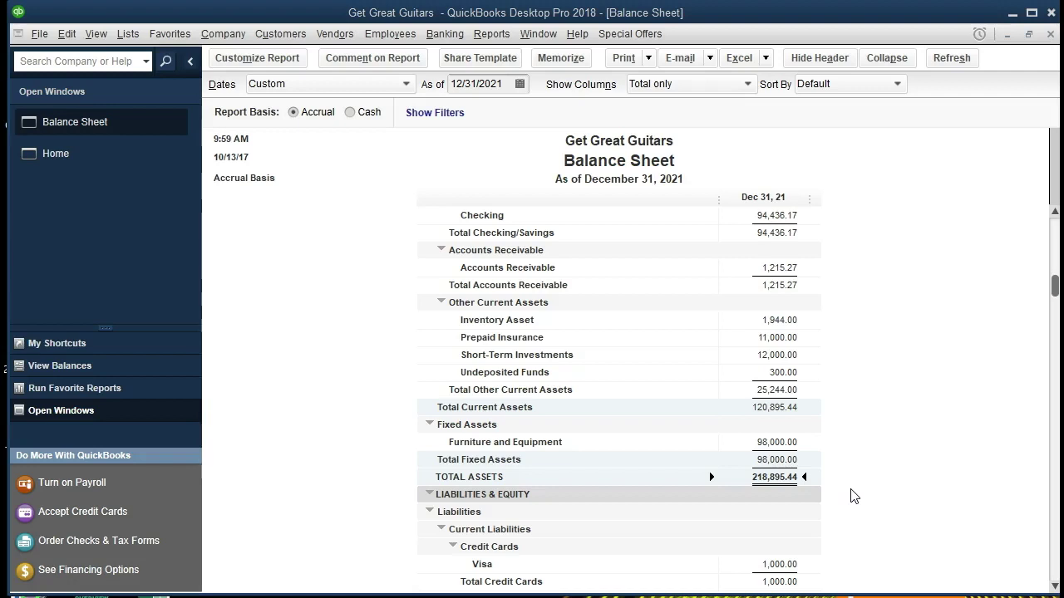
{"action": "scroll", "coordinate": [852, 496], "scroll_direction": "up", "scroll_amount": 1}
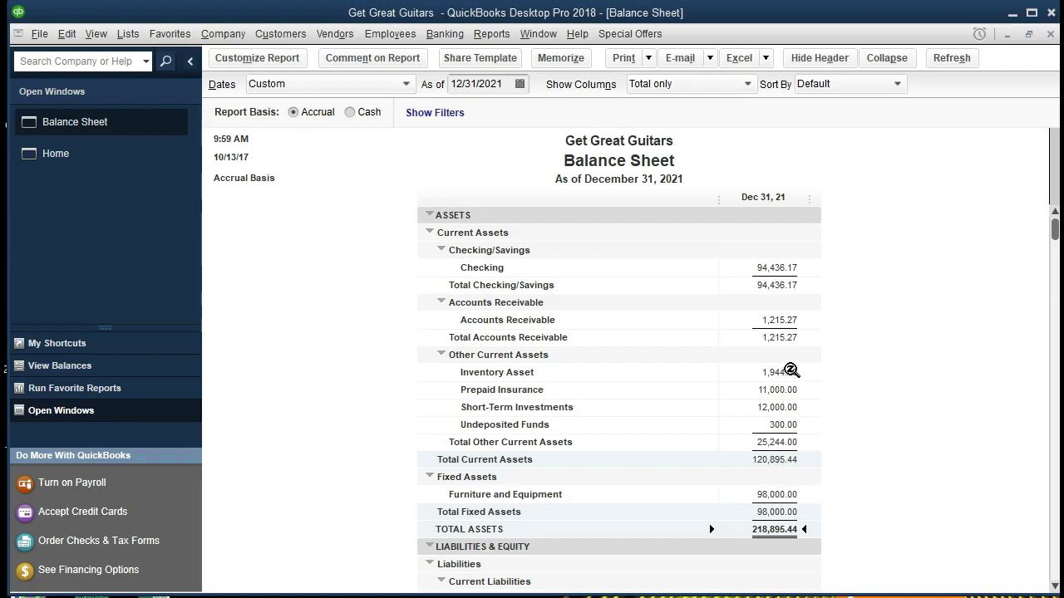
{"action": "left_click", "coordinate": [786, 512]}
{"action": "scroll", "coordinate": [869, 383], "scroll_direction": "down", "scroll_amount": 2}
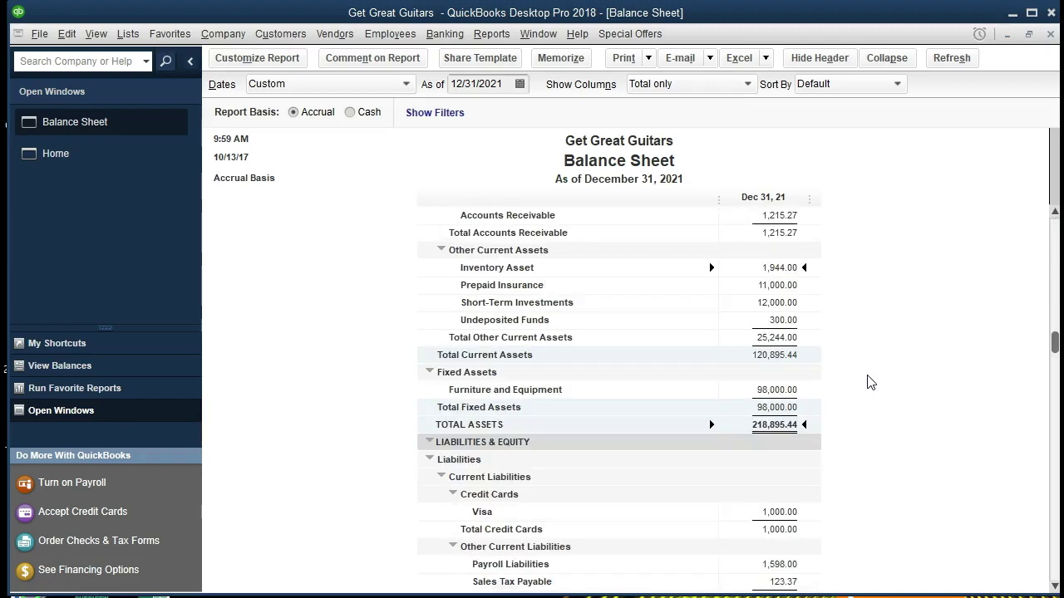
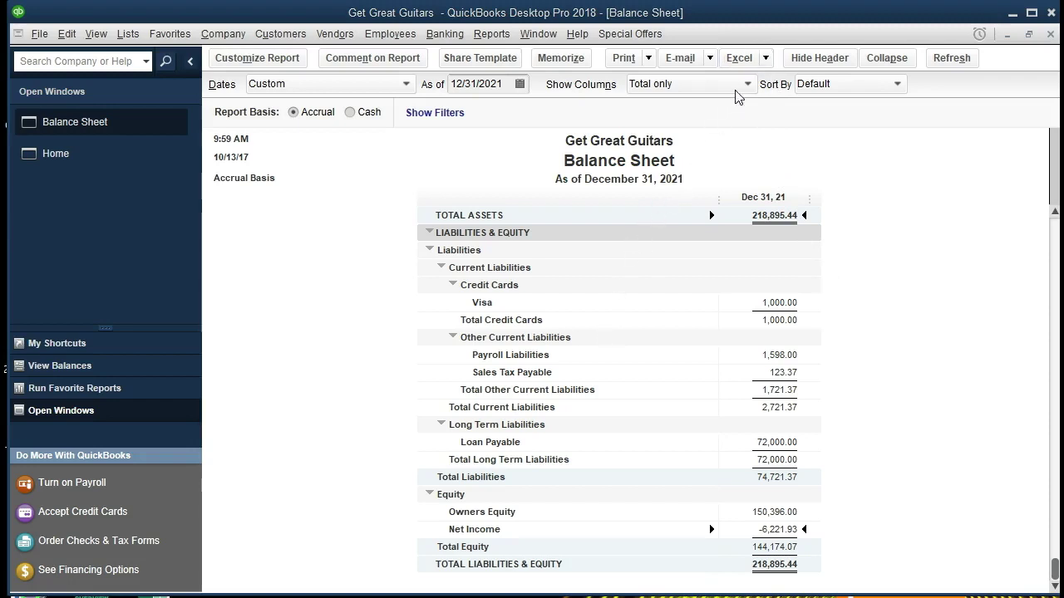
Step: Export the Balance Sheet to a new worksheet in a new Excel workbook and maximize the workbook window
{"action": "left_click", "coordinate": [766, 60]}
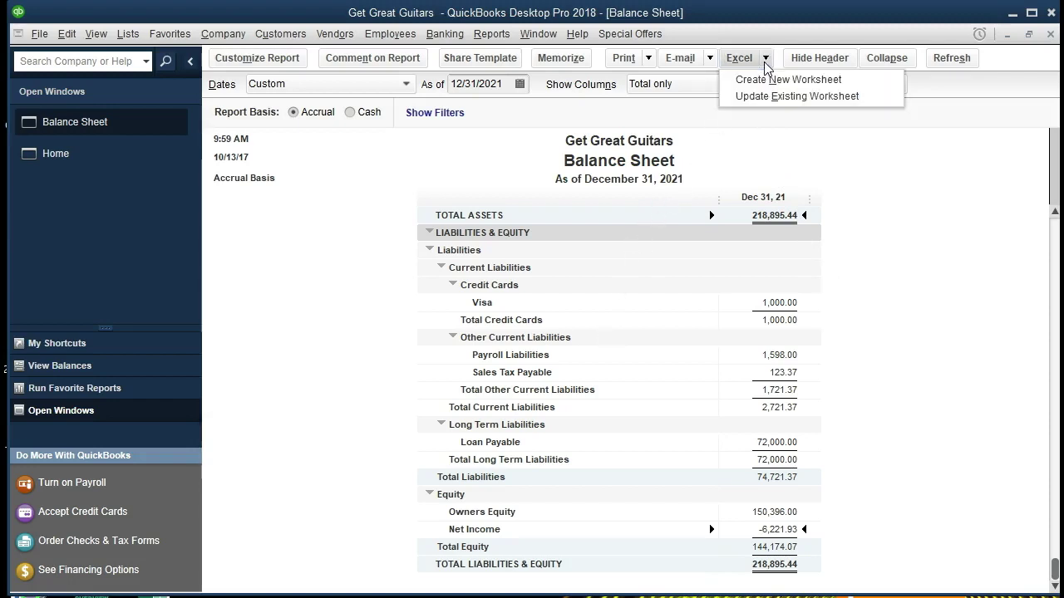
{"action": "left_click", "coordinate": [832, 86]}
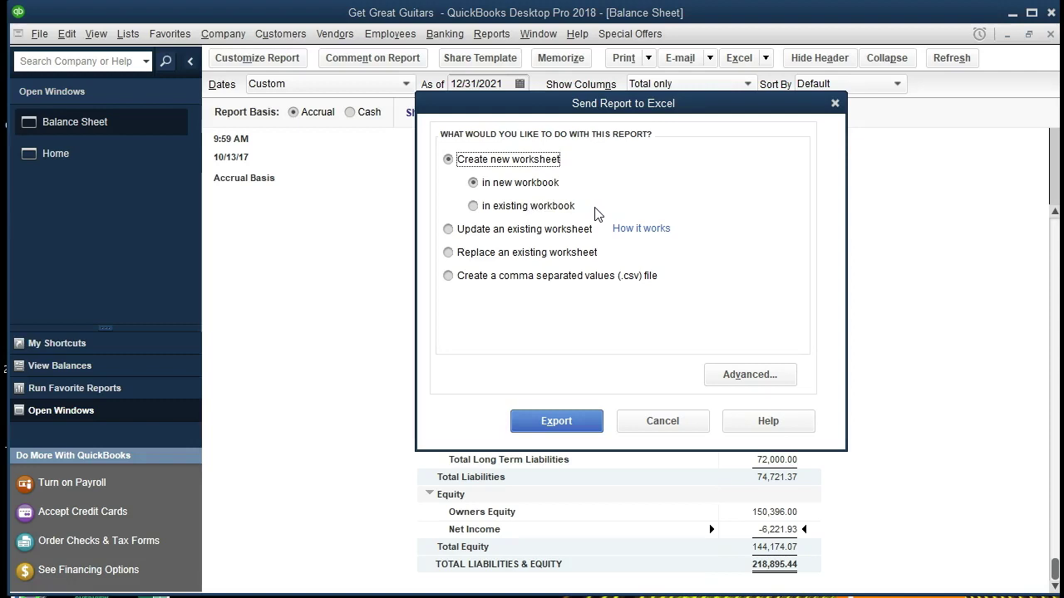
{"action": "left_click", "coordinate": [559, 422]}
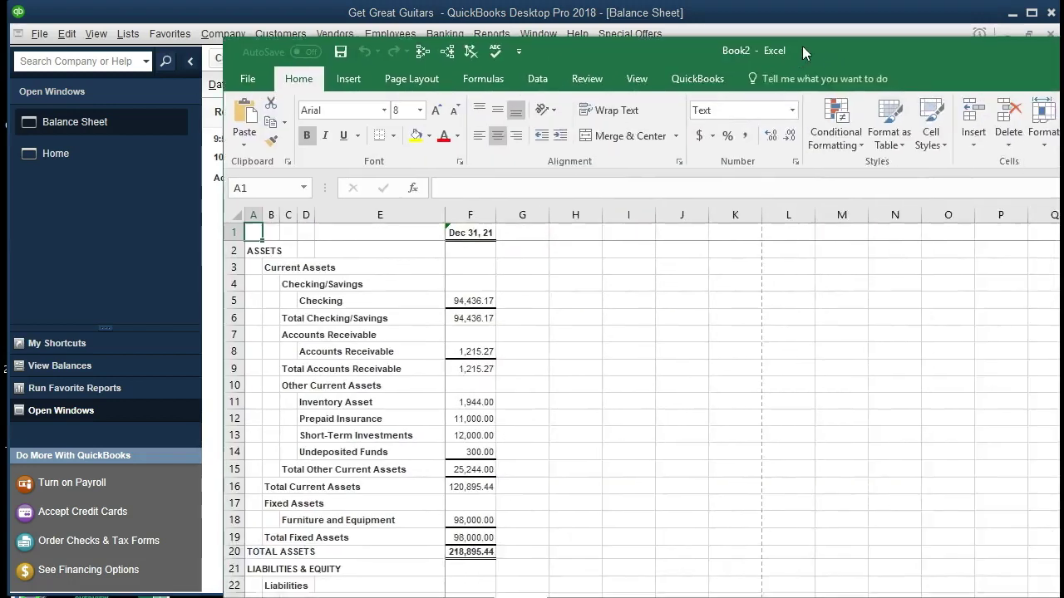
{"action": "left_click_drag", "start_coordinate": [801, 46], "coordinate": [597, 19]}
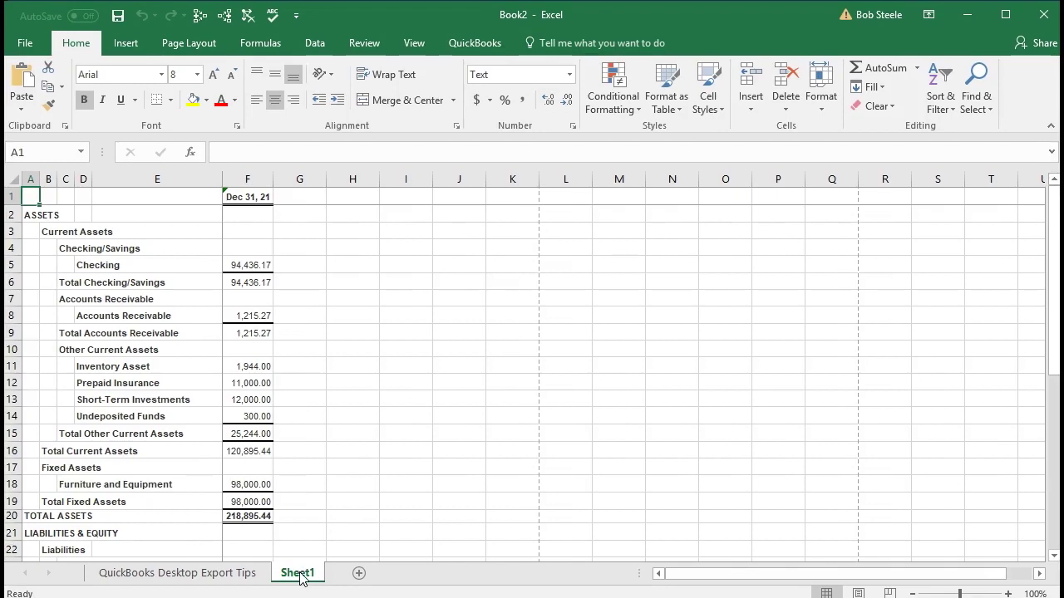
Step: Rename the exported worksheet Sheet1 as Balance Sheet
{"action": "double_click", "coordinate": [298, 573]}
{"action": "type", "text": "Balance Sheet"}
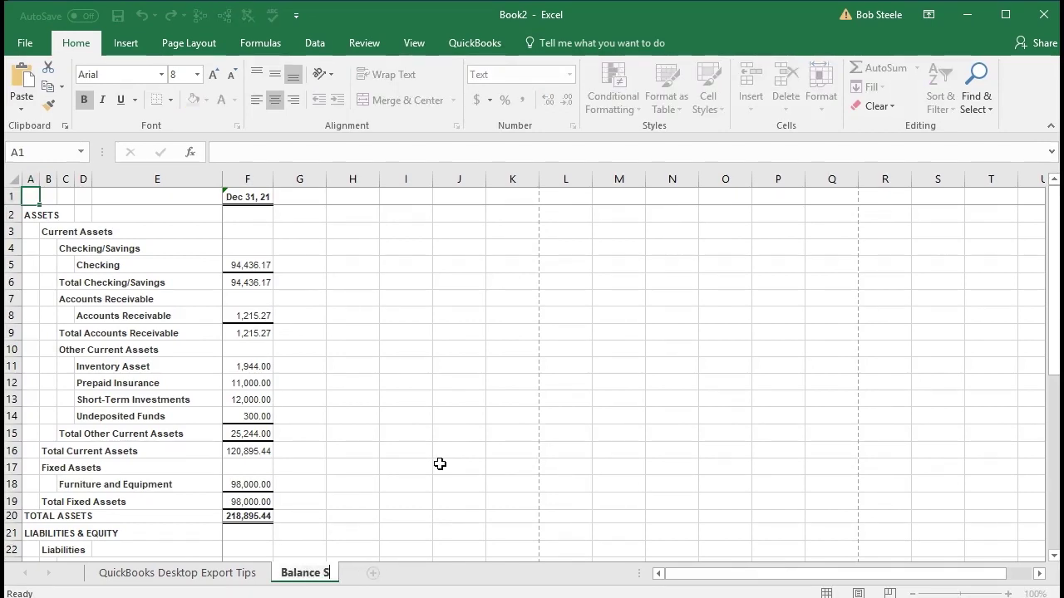
{"action": "left_click", "coordinate": [440, 464]}
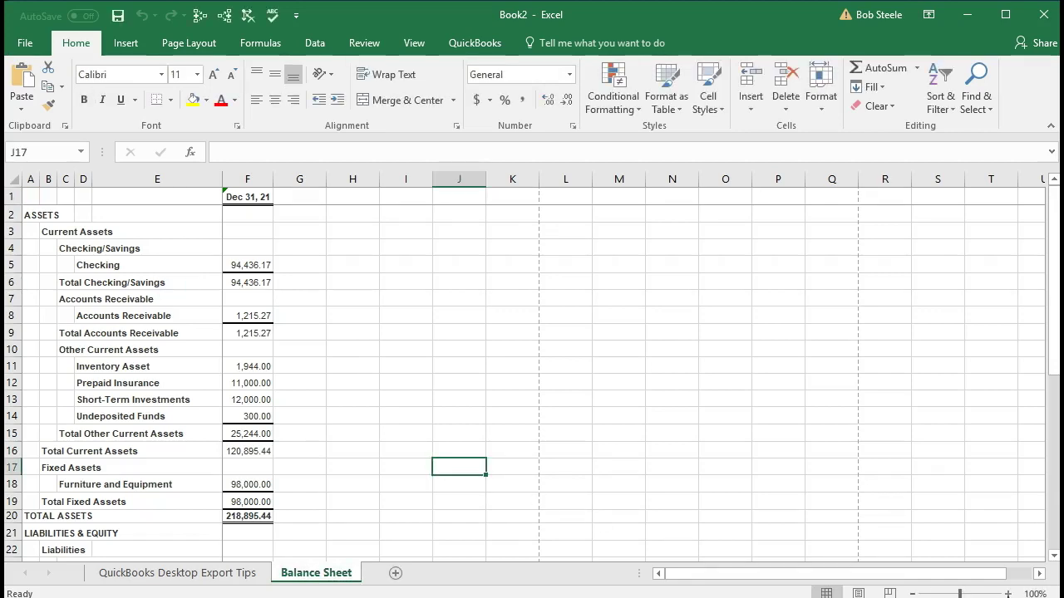
Step: Zoom the Balance Sheet worksheet to 130% and switch it to Page Layout view, accepting that its panes are unfrozen
{"action": "left_click", "coordinate": [1007, 593]}
{"action": "left_click", "coordinate": [1007, 593]}
{"action": "left_click", "coordinate": [1007, 593]}
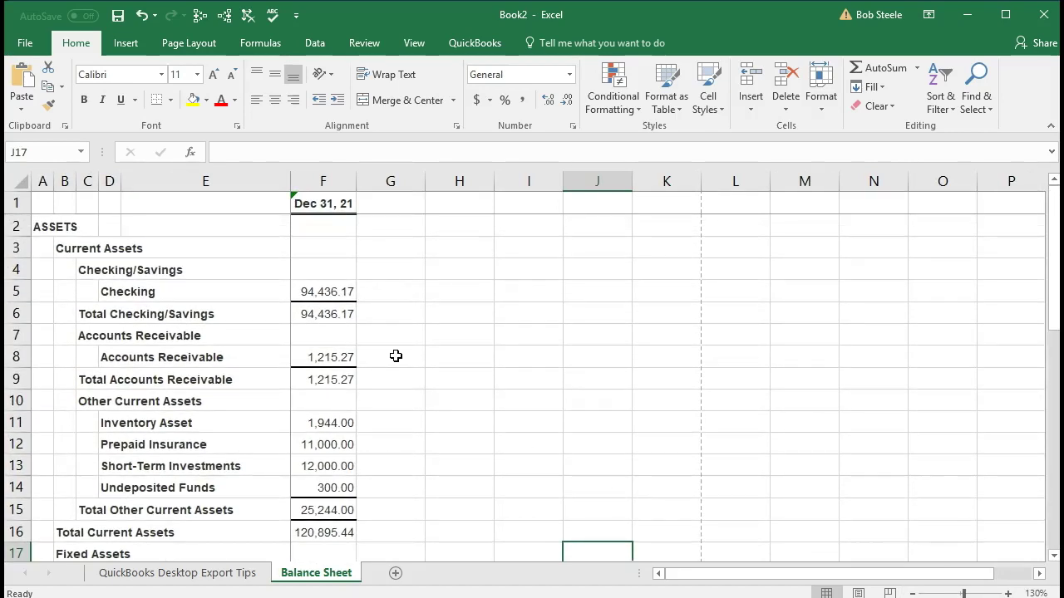
{"action": "left_click", "coordinate": [858, 593]}
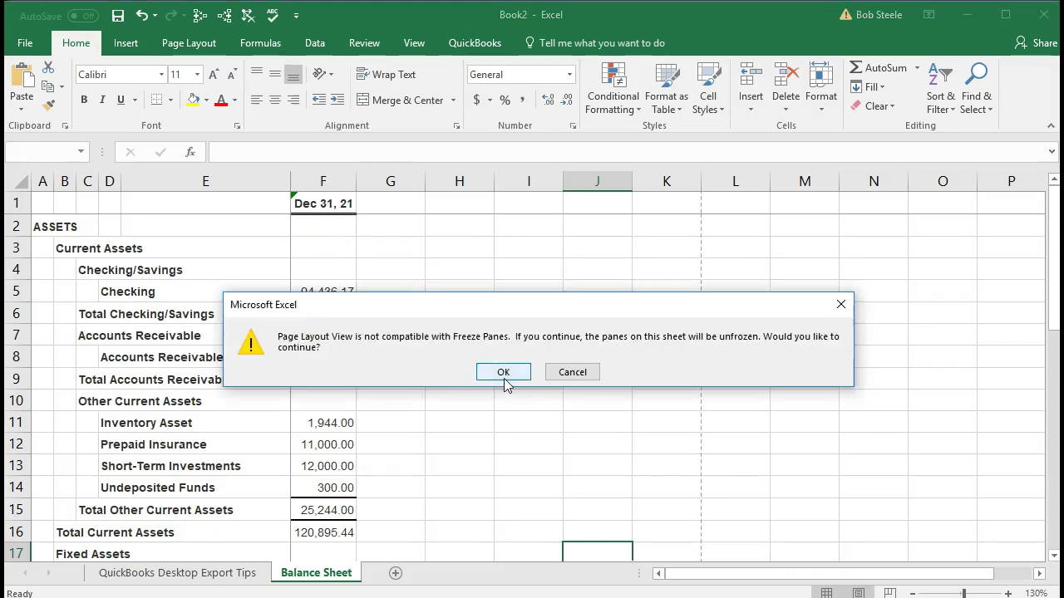
{"action": "left_click", "coordinate": [504, 372]}
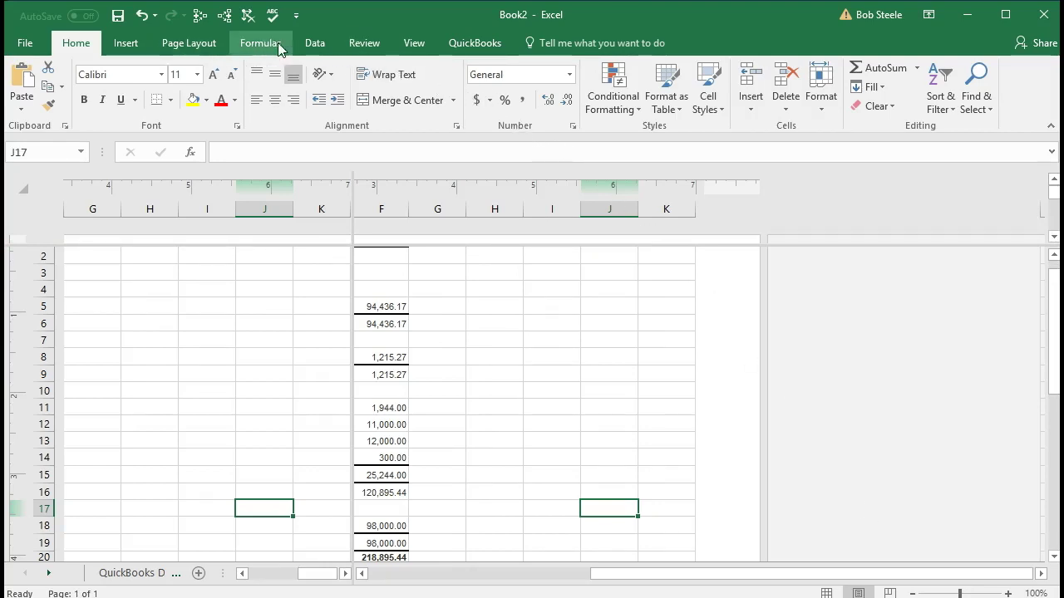
Step: Remove the window split, check the report's page header, and return the worksheet to Normal view
{"action": "left_click", "coordinate": [414, 43]}
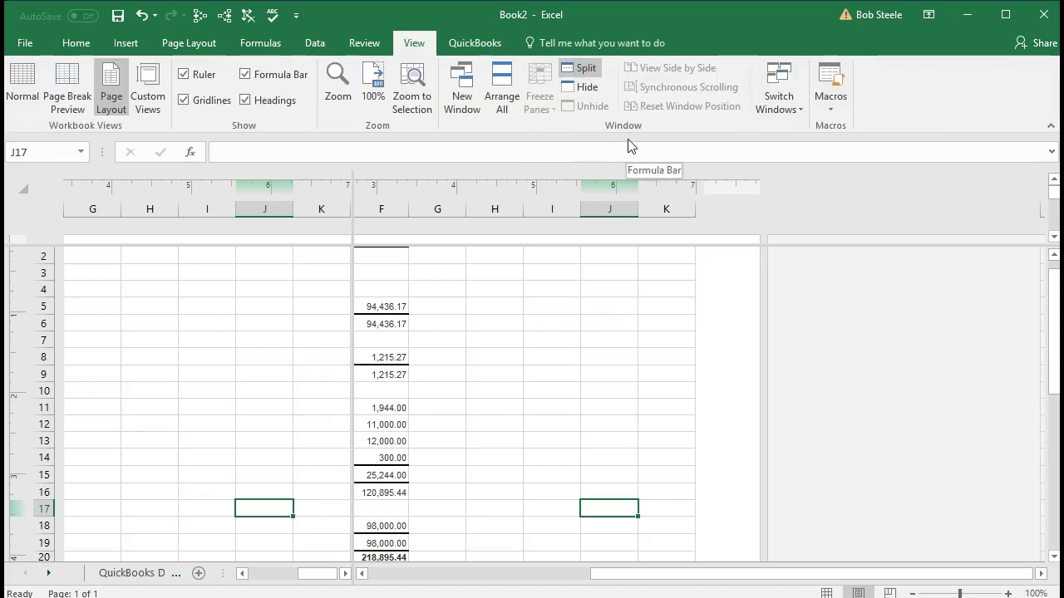
{"action": "left_click", "coordinate": [585, 70]}
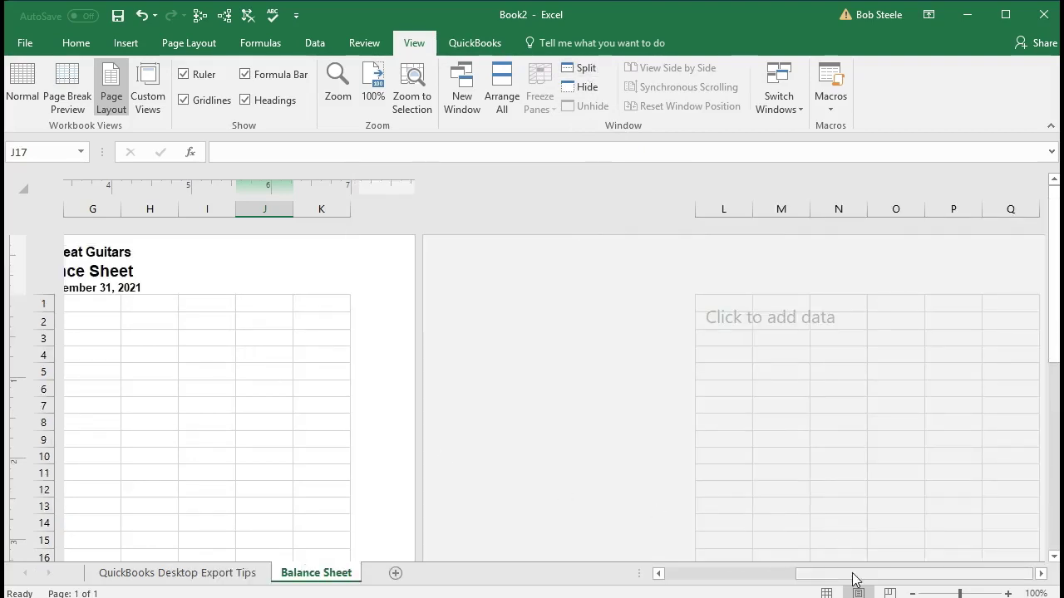
{"action": "left_click_drag", "start_coordinate": [854, 575], "coordinate": [669, 573]}
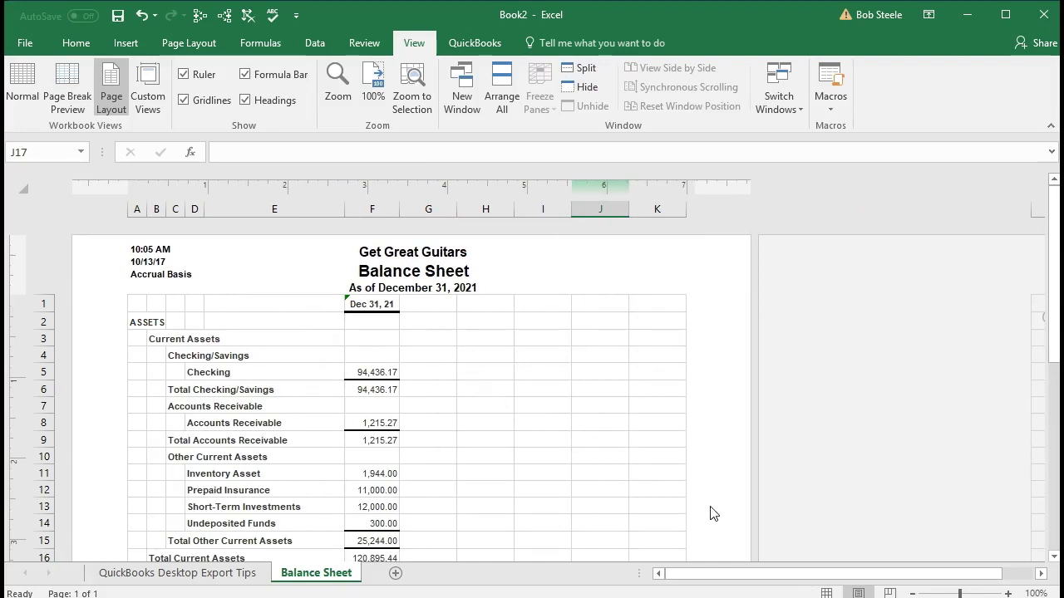
{"action": "left_click", "coordinate": [827, 592]}
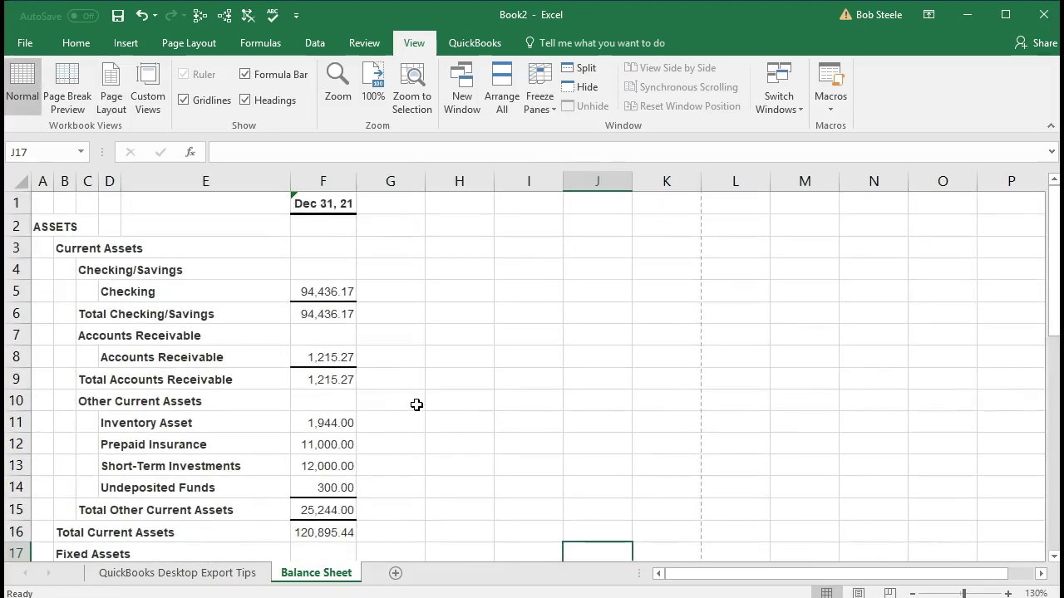
{"action": "scroll", "coordinate": [416, 405], "scroll_direction": "down", "scroll_amount": 3}
{"action": "scroll", "coordinate": [416, 405], "scroll_direction": "up", "scroll_amount": 3}
Step: Save the workbook as Section 7 in the Section 7 folder as a macro-free Excel Workbook and close it
{"action": "left_click", "coordinate": [33, 48]}
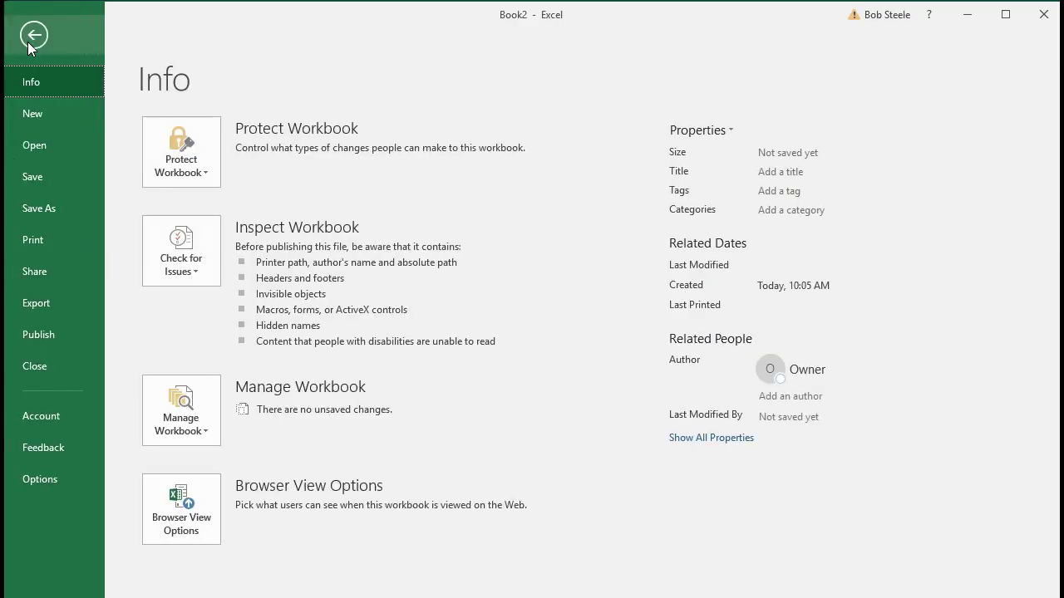
{"action": "left_click", "coordinate": [32, 208]}
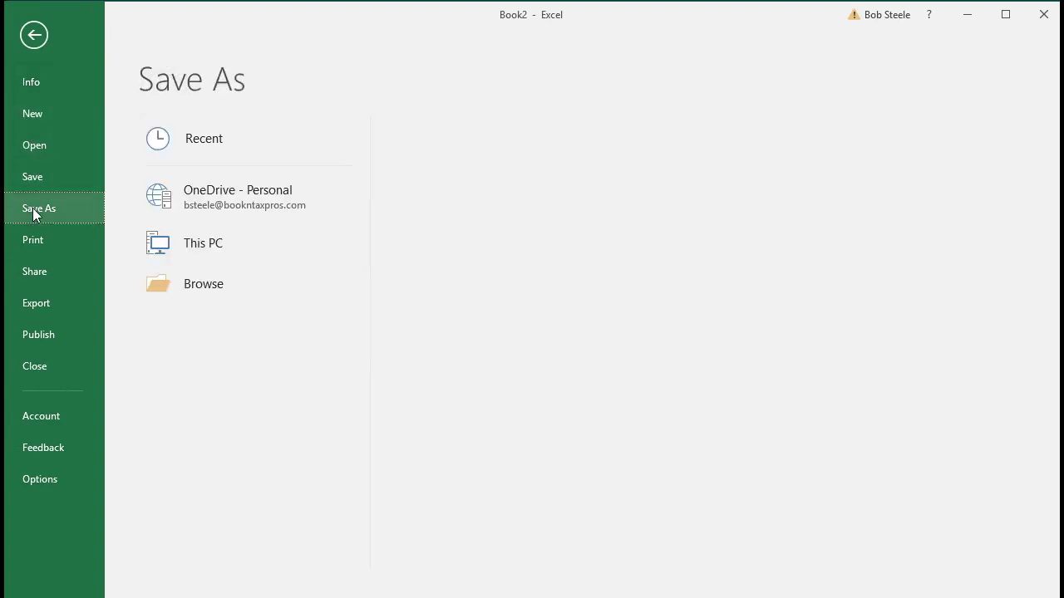
{"action": "left_click", "coordinate": [176, 328]}
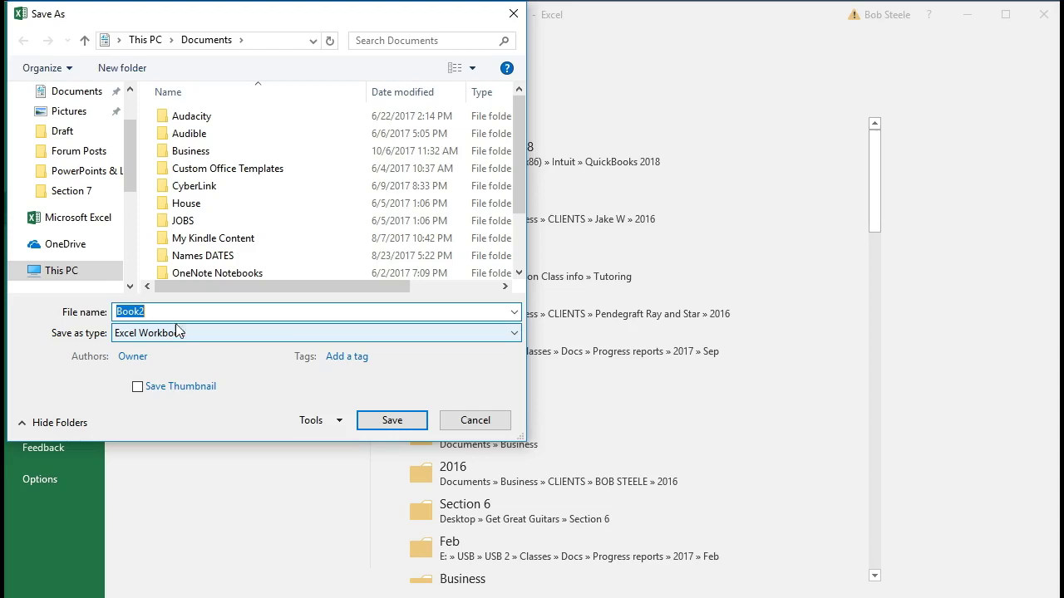
{"action": "scroll", "coordinate": [133, 187], "scroll_direction": "down", "scroll_amount": 1}
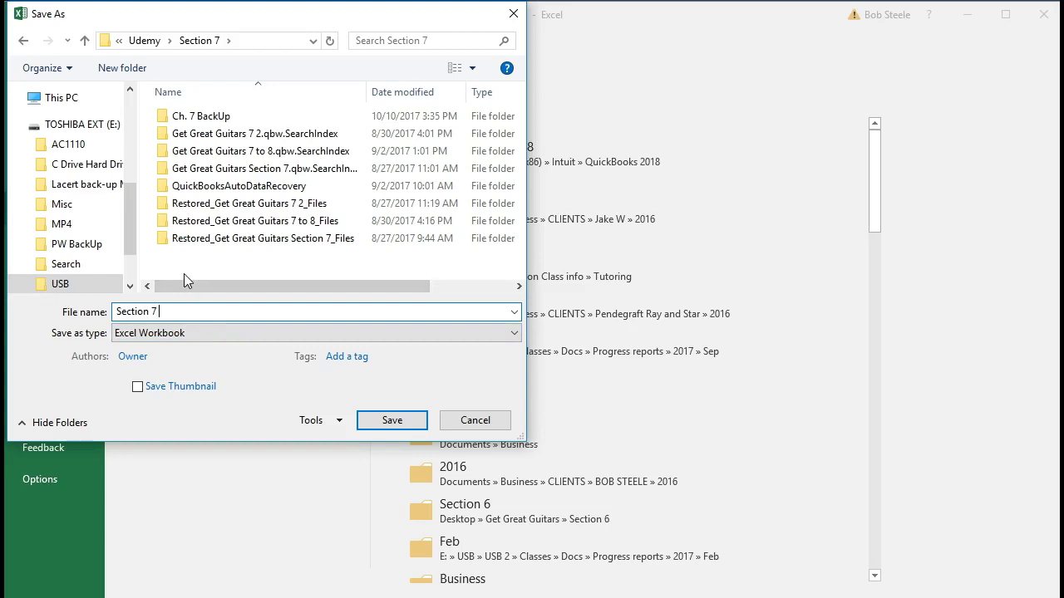
{"action": "left_click", "coordinate": [391, 420]}
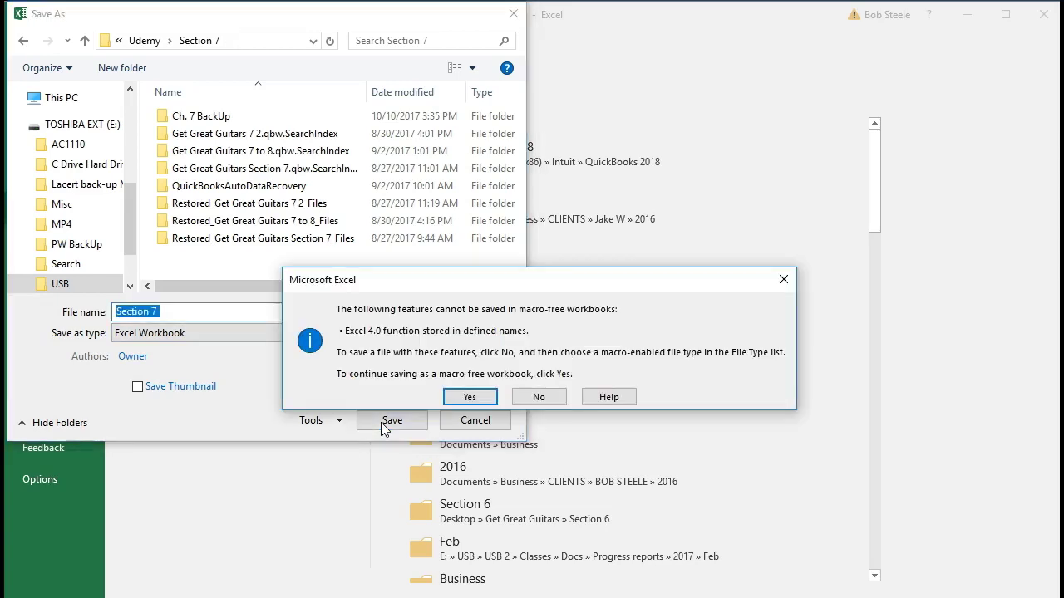
{"action": "left_click", "coordinate": [452, 399]}
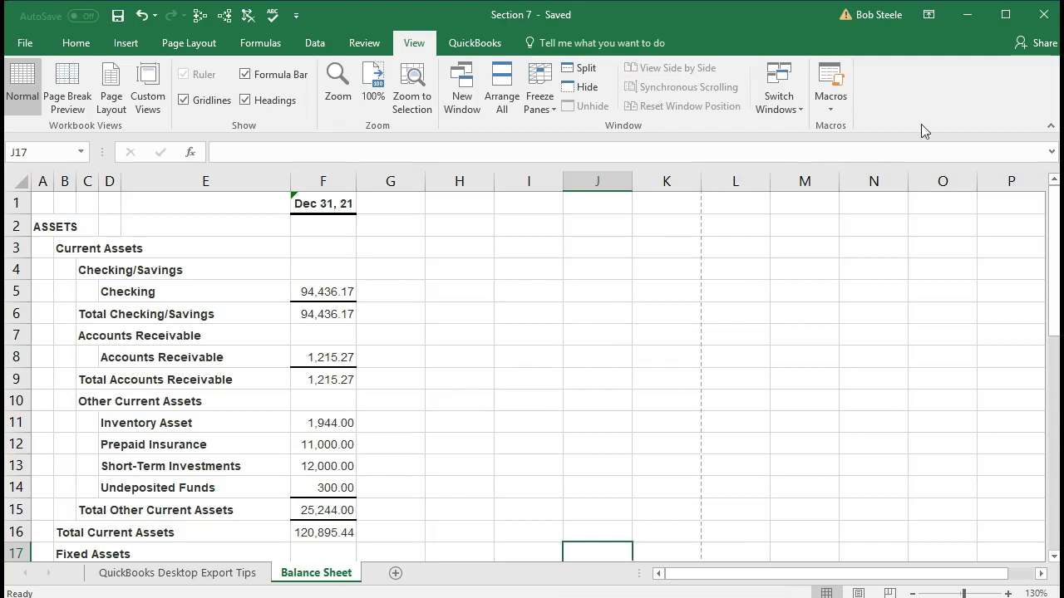
{"action": "left_click", "coordinate": [1045, 16]}
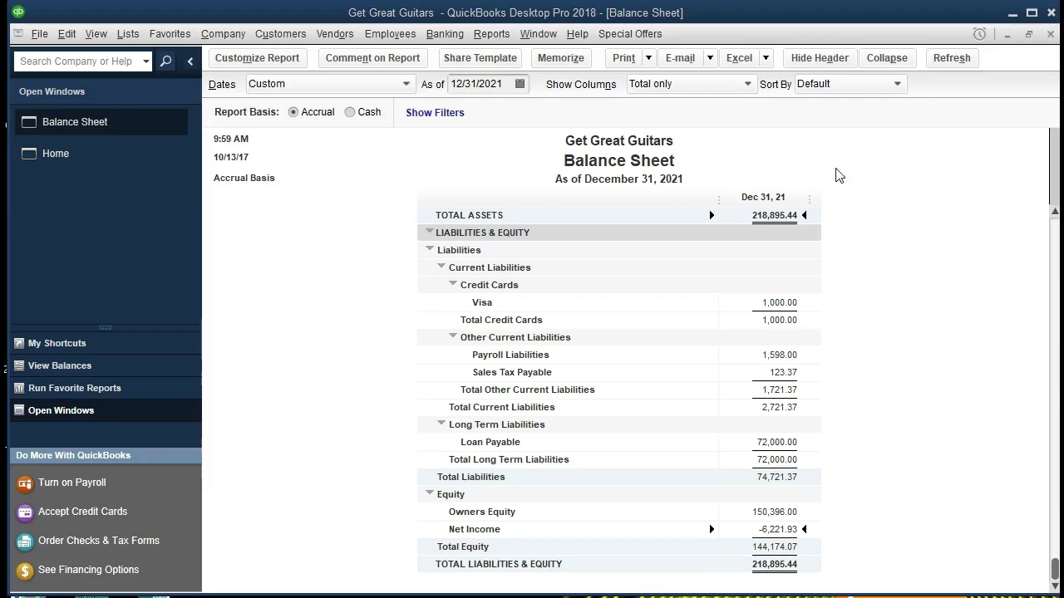
Step: Generate the Profit & Loss Standard report in QuickBooks for 01/01/2021 to 12/31/2021
{"action": "left_click", "coordinate": [492, 37]}
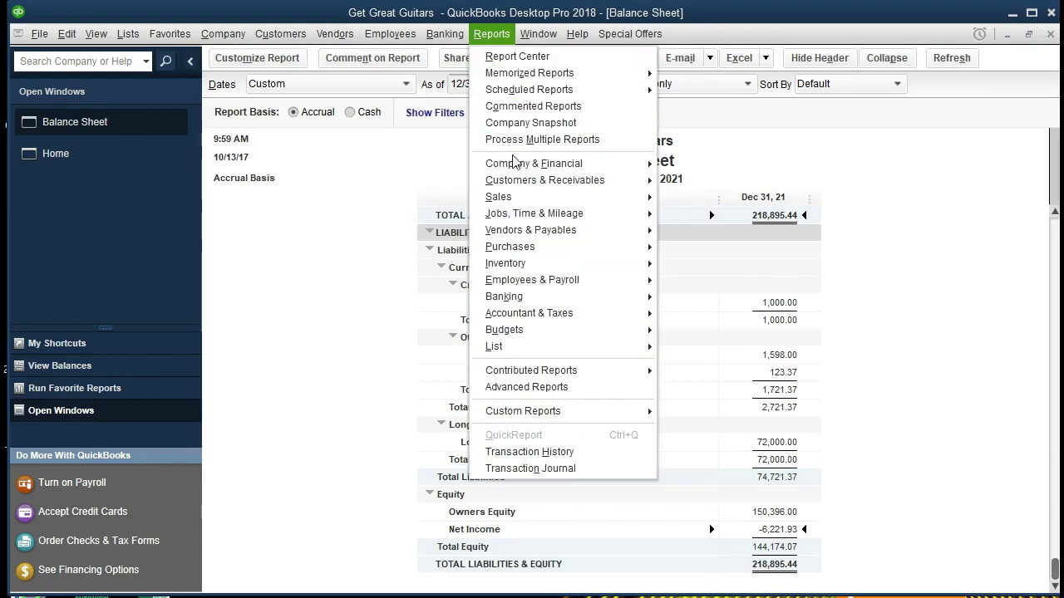
{"action": "mouse_move", "coordinate": [517, 168]}
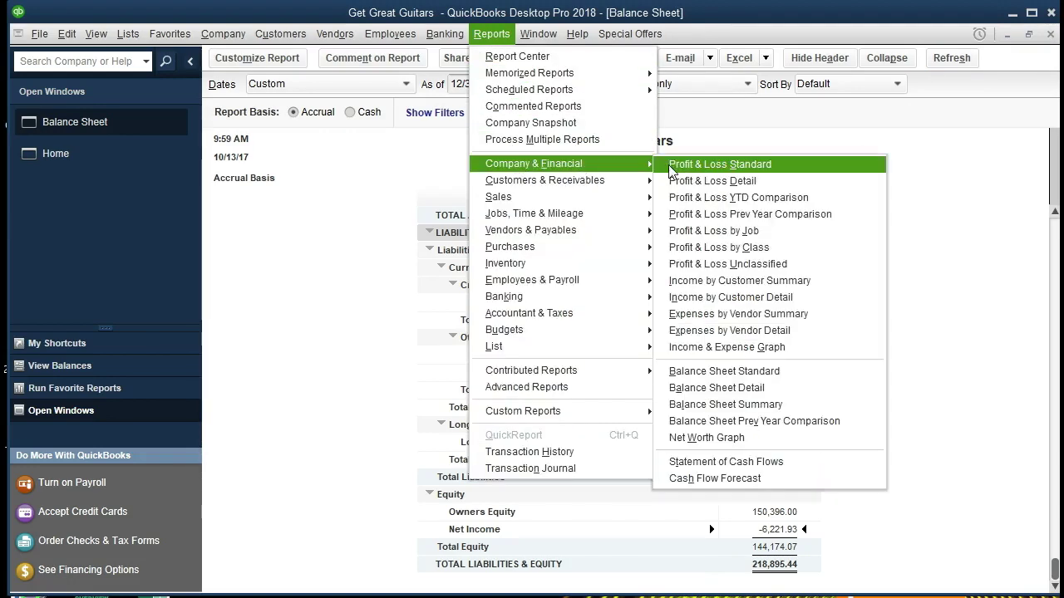
{"action": "left_click", "coordinate": [772, 170]}
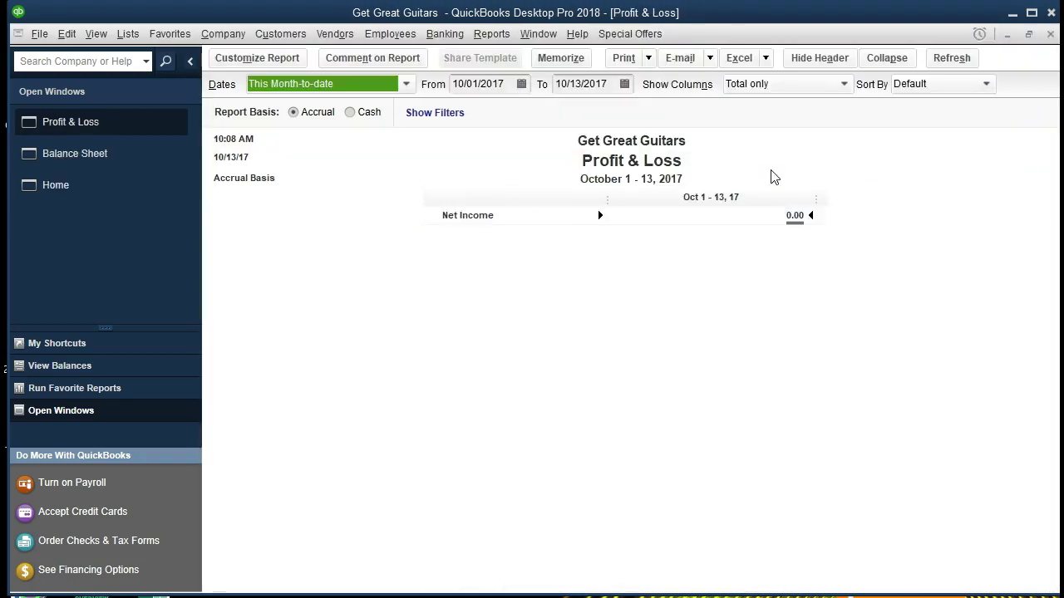
{"action": "key", "text": "Tab"}
{"action": "type", "text": "0"}
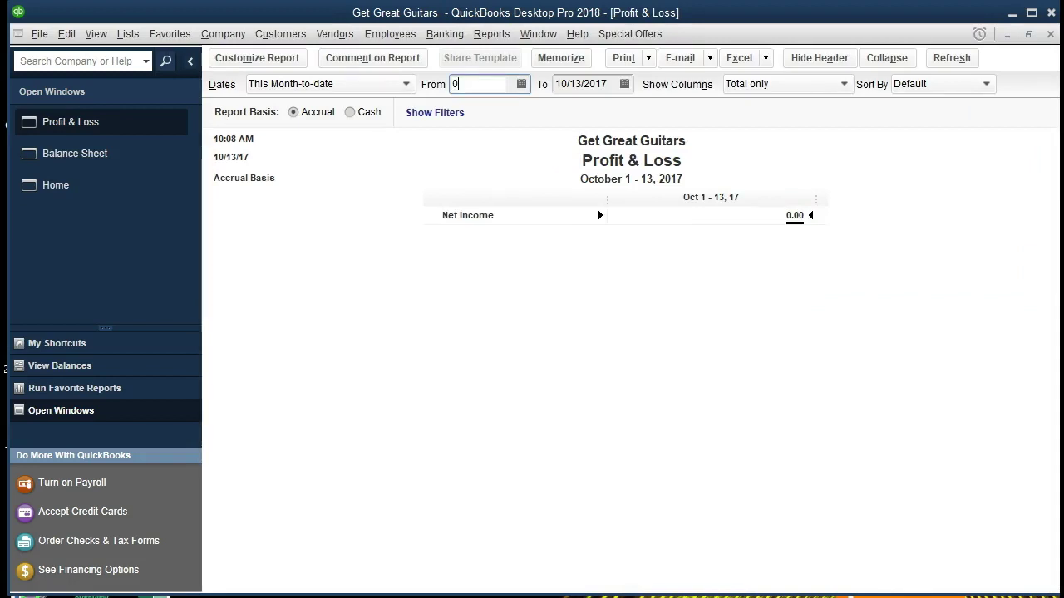
{"action": "type", "text": "1/01/2021"}
{"action": "key", "text": "Tab"}
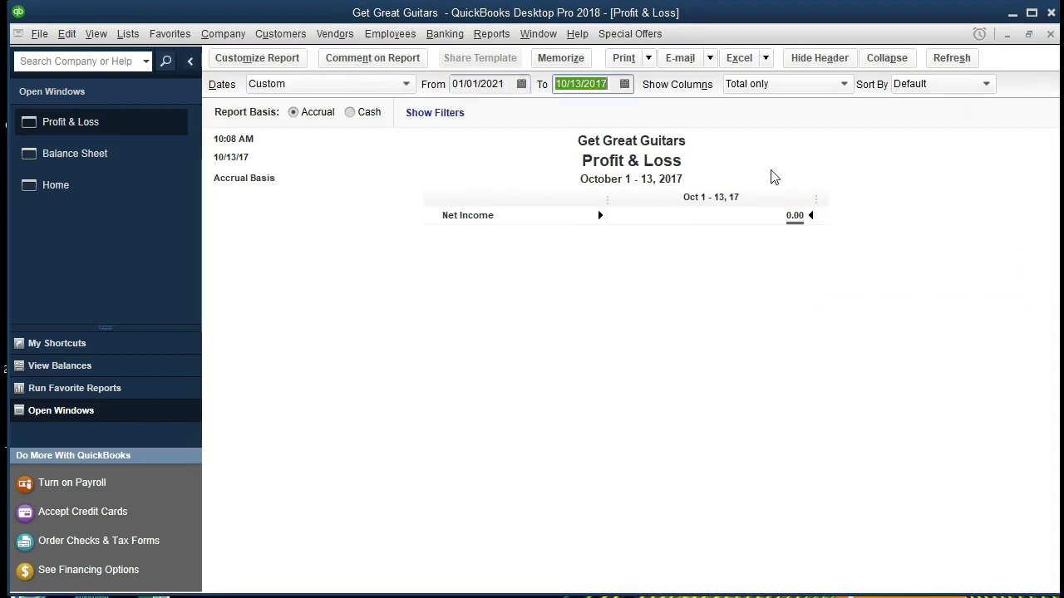
{"action": "type", "text": "123121"}
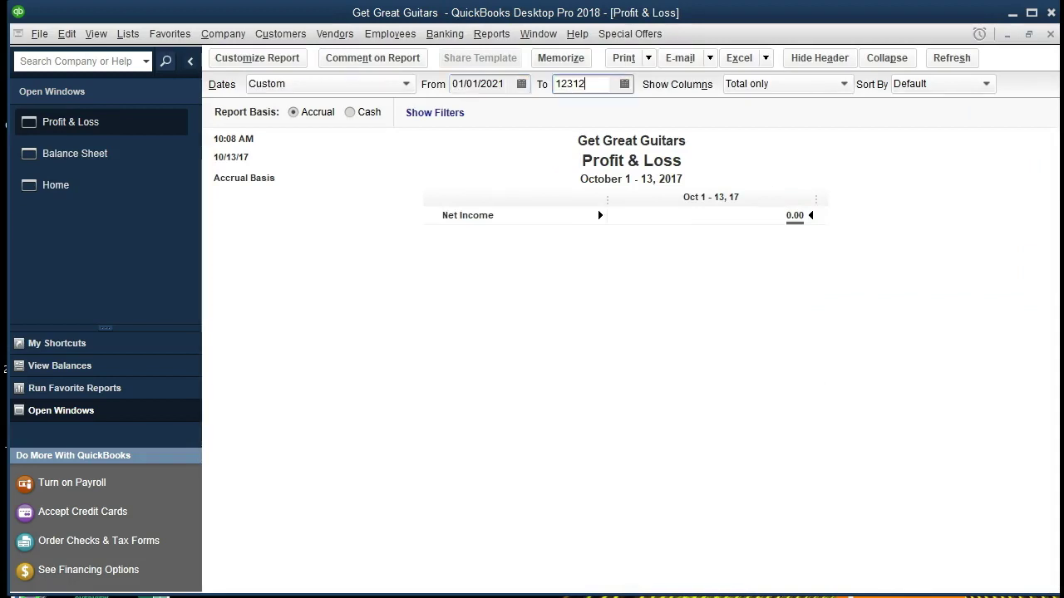
{"action": "key", "text": "Tab"}
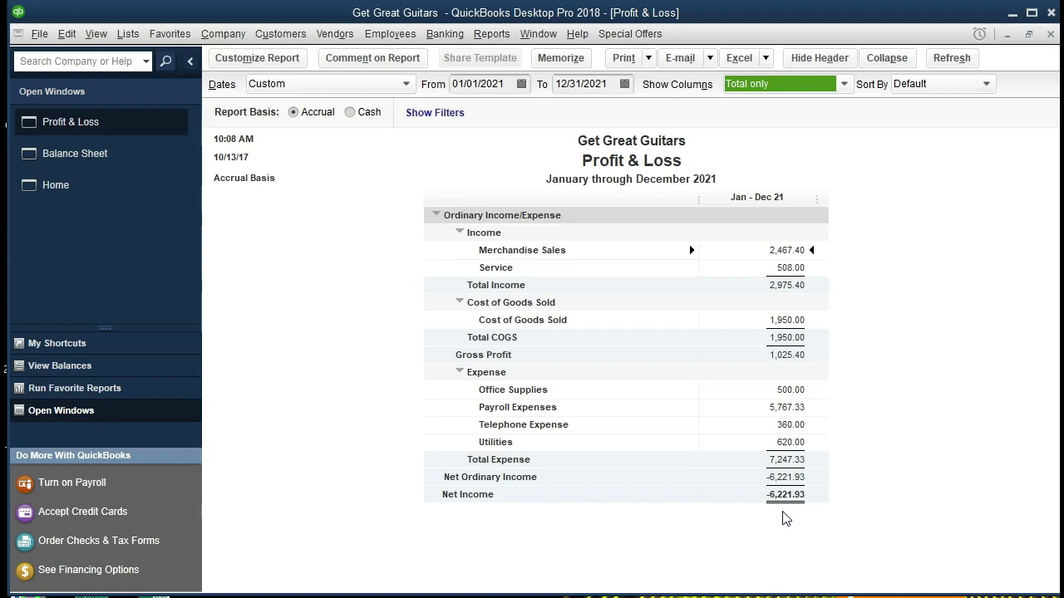
Step: Review the Profit & Loss report's income, cost of goods sold, expense and net income lines
{"action": "left_click", "coordinate": [795, 249]}
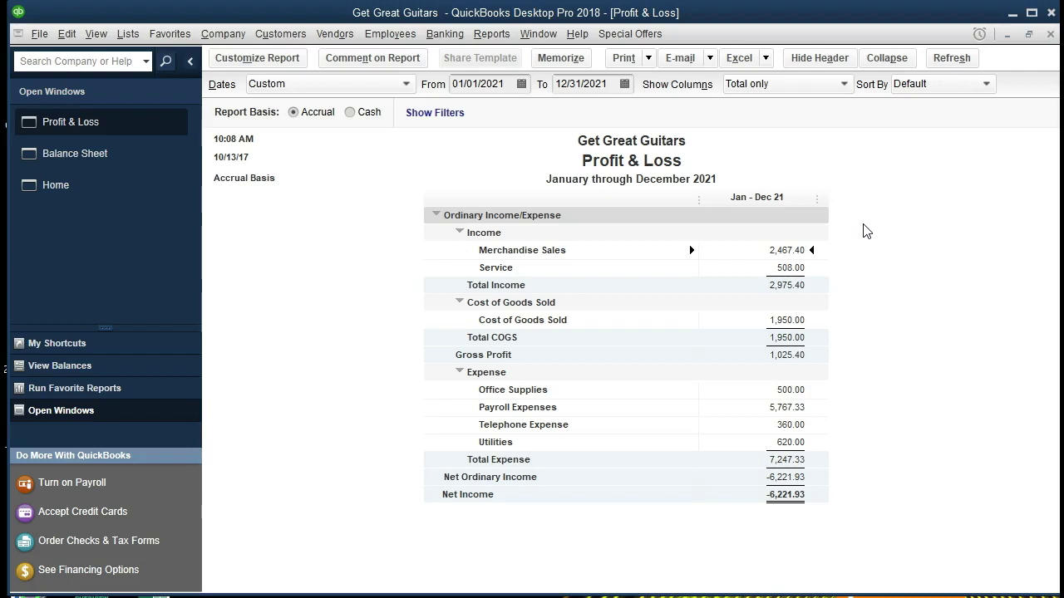
{"action": "key", "text": "Down"}
{"action": "key", "text": "Down"}
{"action": "key", "text": "Down"}
{"action": "key", "text": "Down"}
{"action": "key", "text": "Down"}
{"action": "key", "text": "Down"}
{"action": "key", "text": "Down"}
{"action": "key", "text": "Down"}
{"action": "key", "text": "Down"}
Step: Inspect the transactions behind the Merchandise Sales amount and return to the Profit & Loss report
{"action": "left_click", "coordinate": [772, 252]}
{"action": "double_click", "coordinate": [785, 250]}
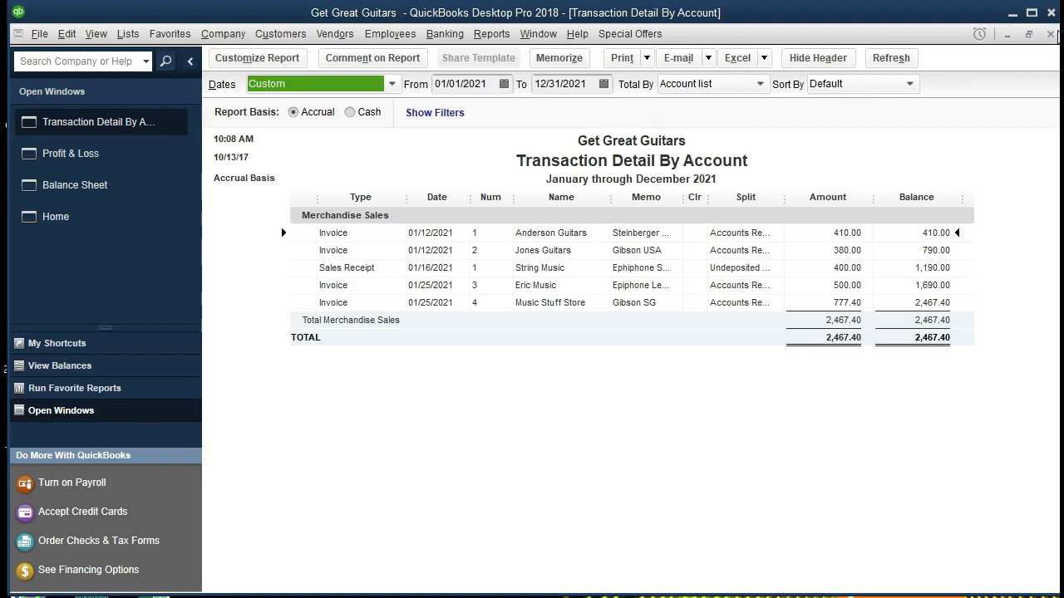
{"action": "left_click", "coordinate": [1050, 34]}
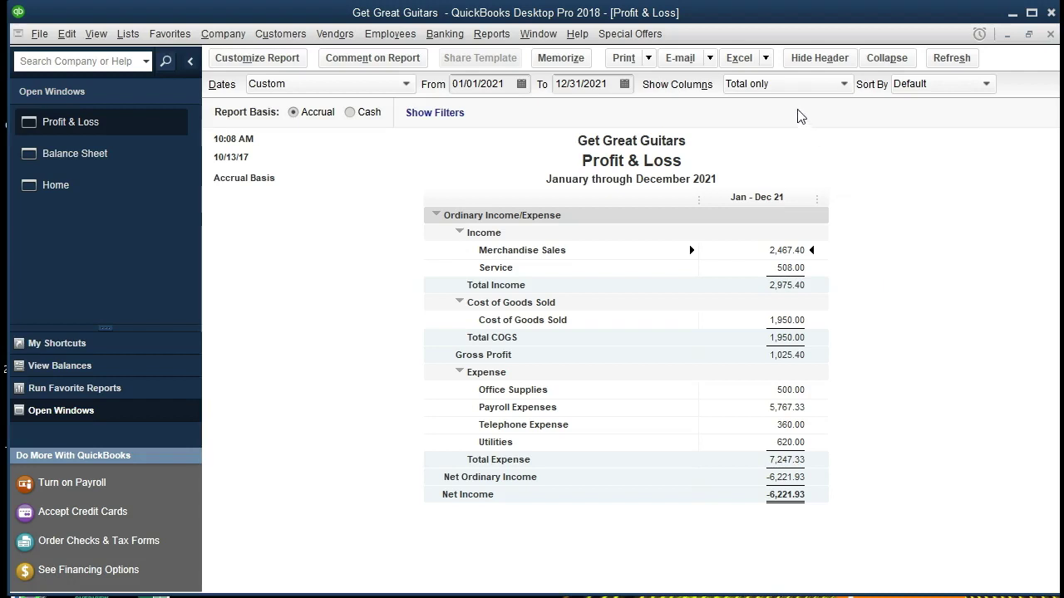
Step: Export the Profit & Loss report to a new worksheet in the existing Section 7 workbook in the Get Great Guitars Section 7 folder
{"action": "left_click", "coordinate": [766, 58]}
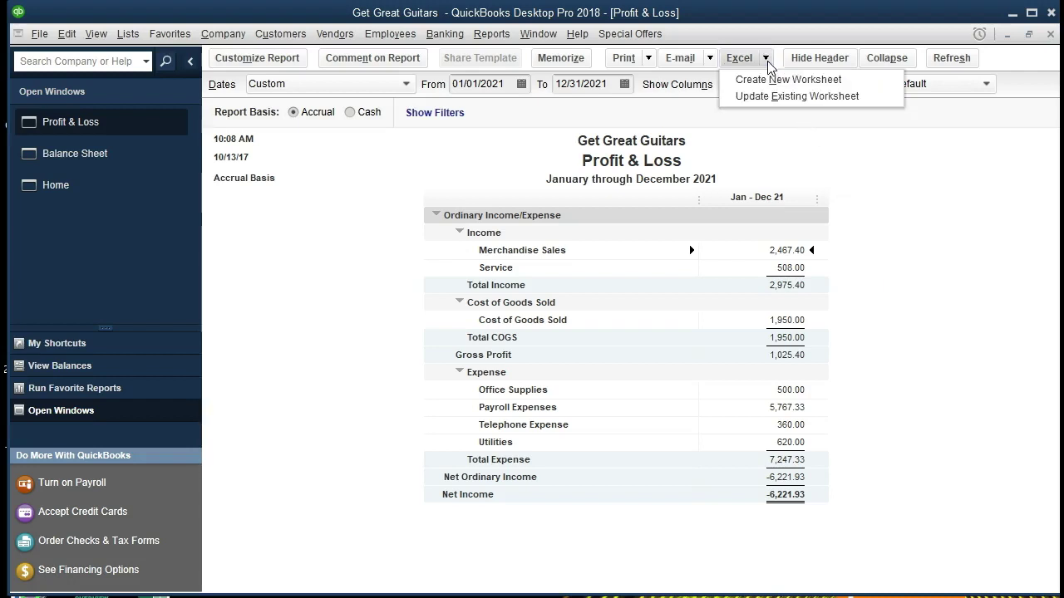
{"action": "left_click", "coordinate": [861, 82]}
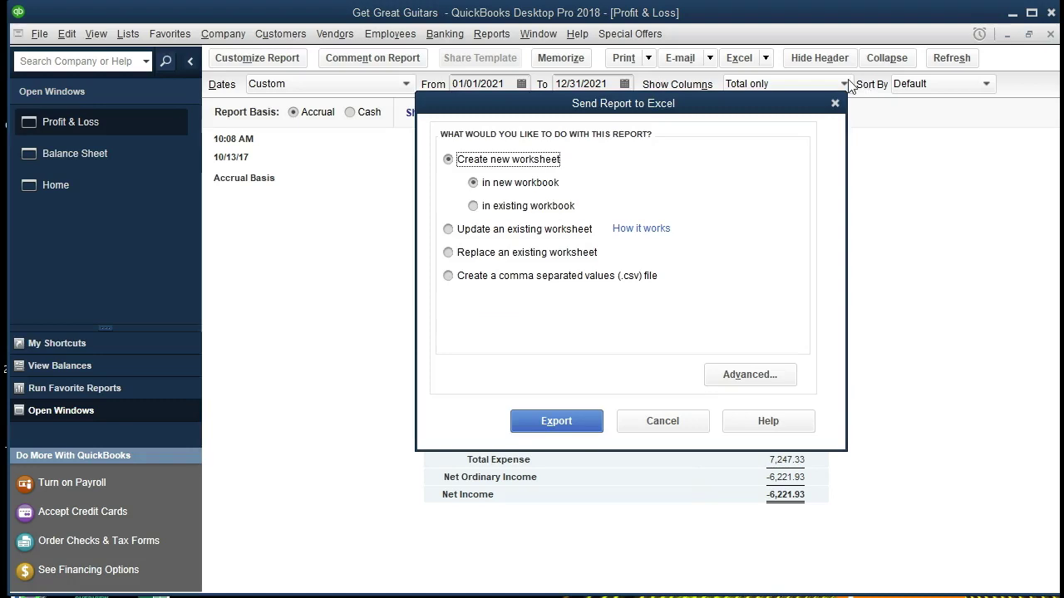
{"action": "left_click", "coordinate": [536, 207]}
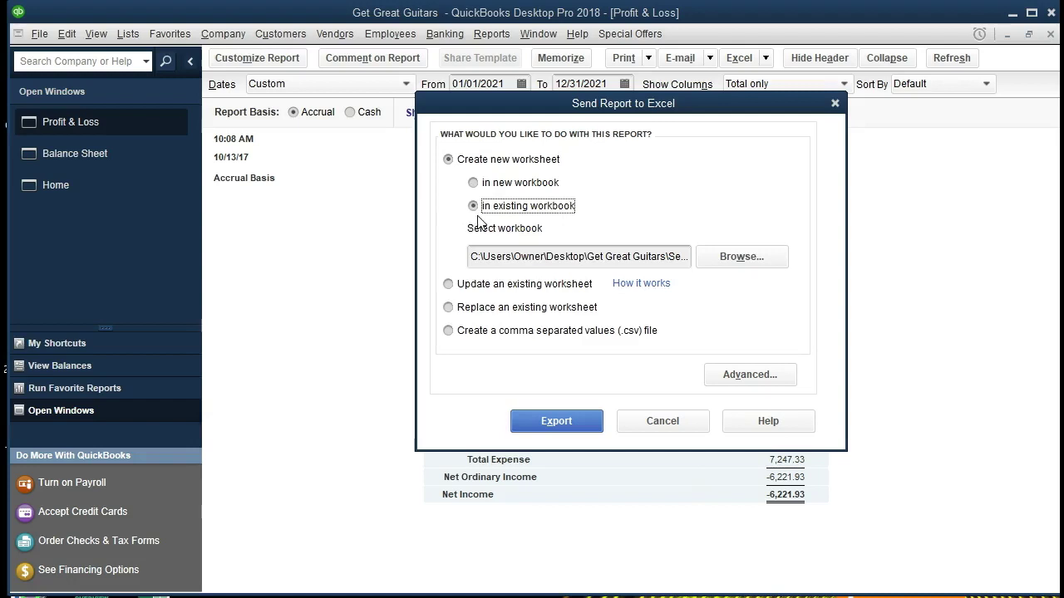
{"action": "left_click", "coordinate": [735, 264]}
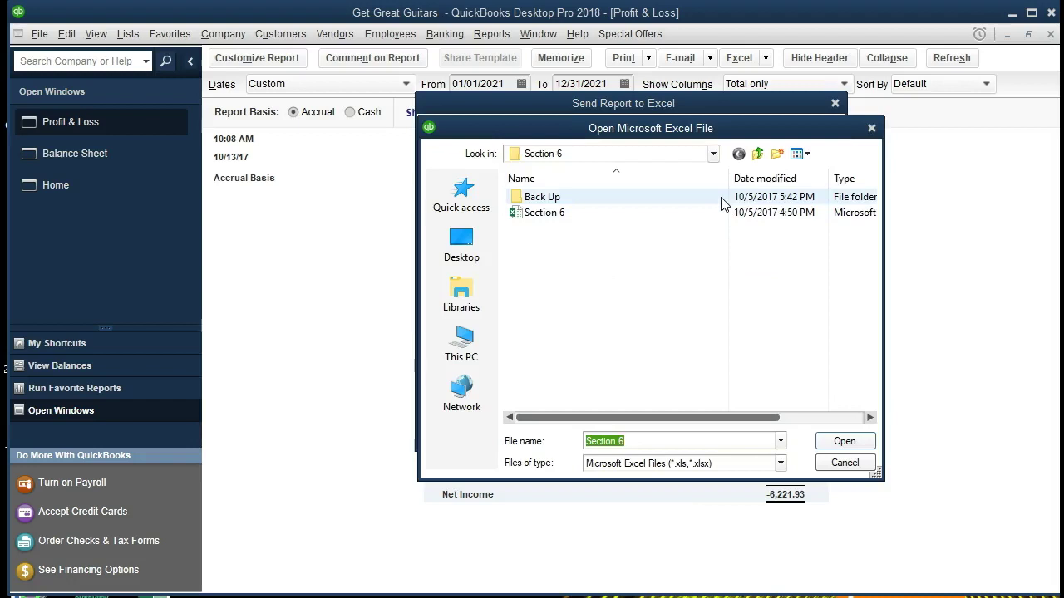
{"action": "left_click", "coordinate": [712, 155]}
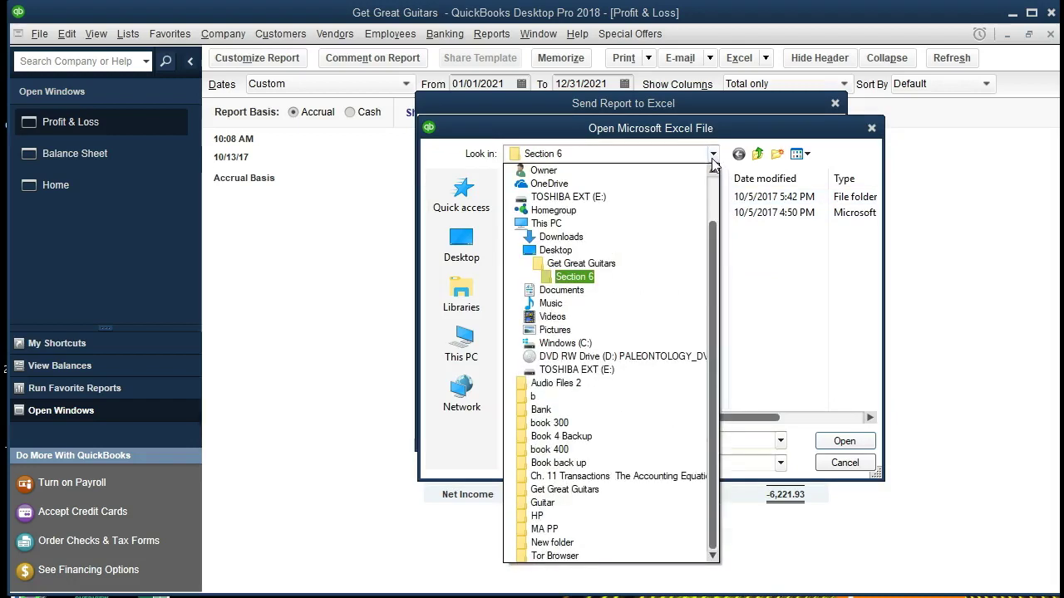
{"action": "left_click", "coordinate": [660, 265]}
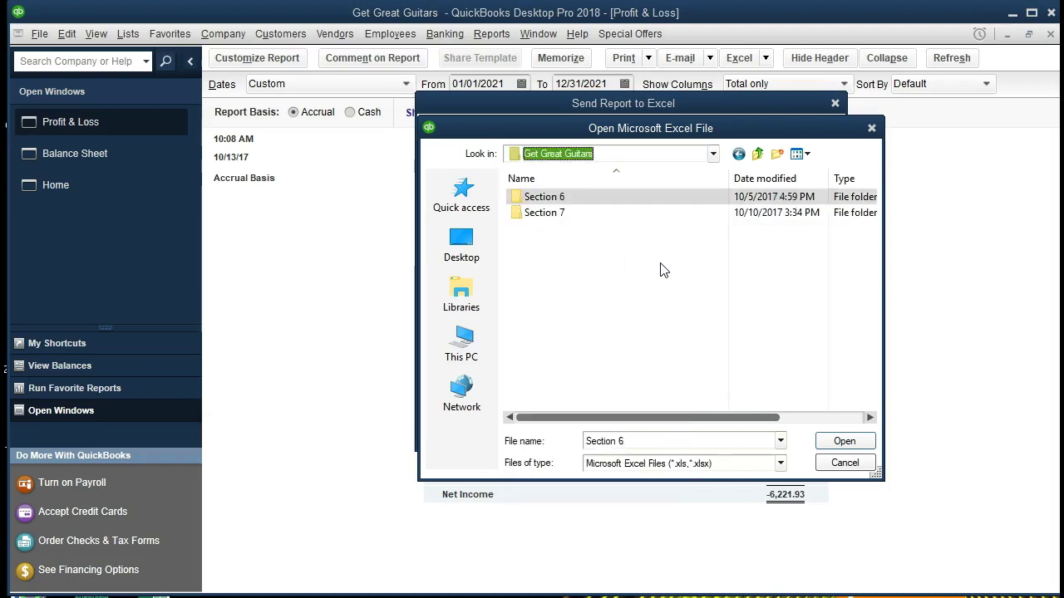
{"action": "double_click", "coordinate": [552, 218]}
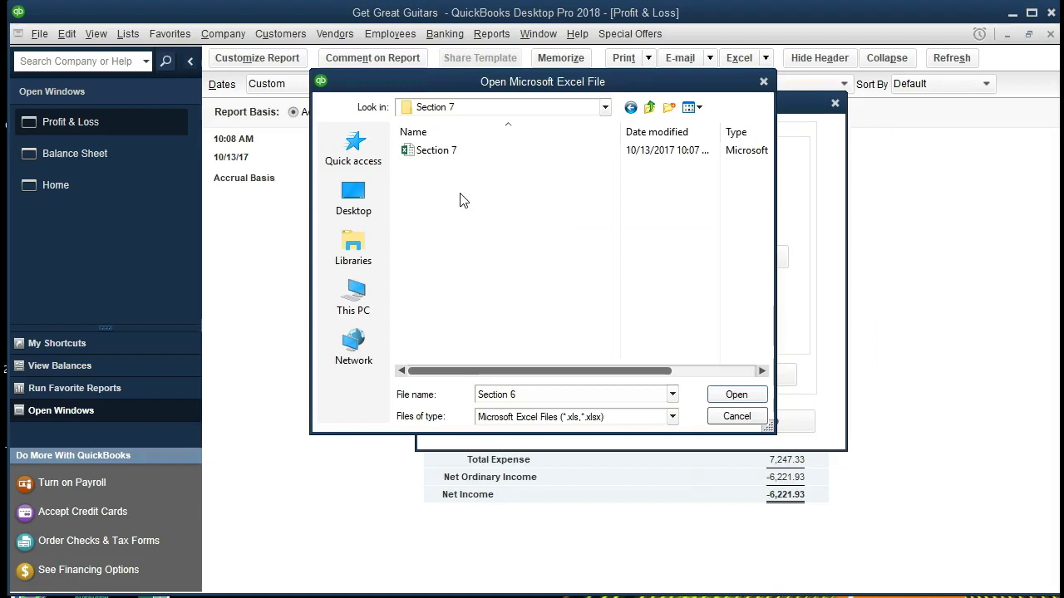
{"action": "left_click", "coordinate": [432, 155]}
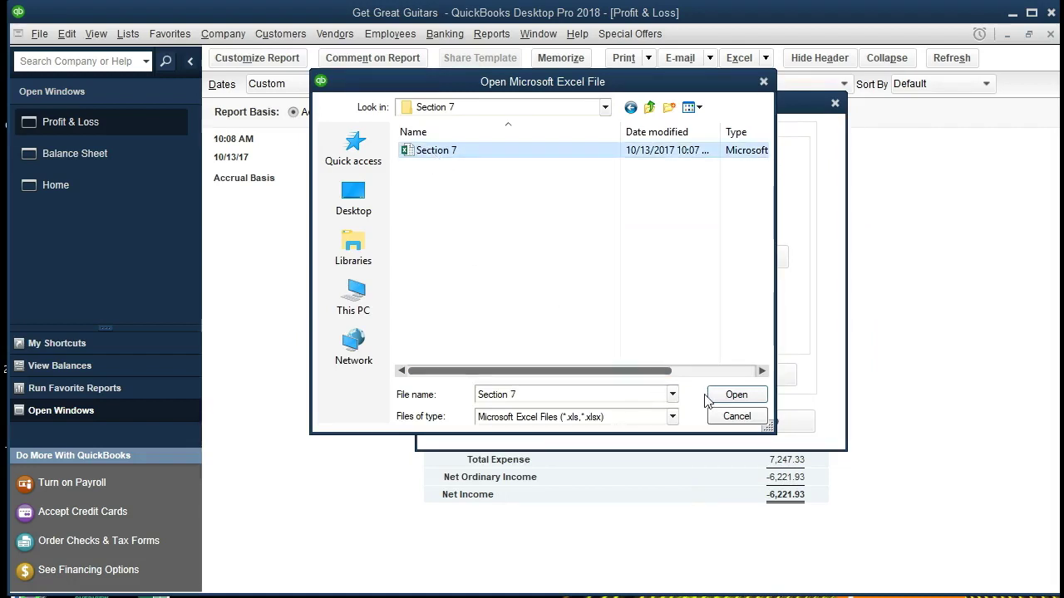
{"action": "double_click", "coordinate": [443, 150]}
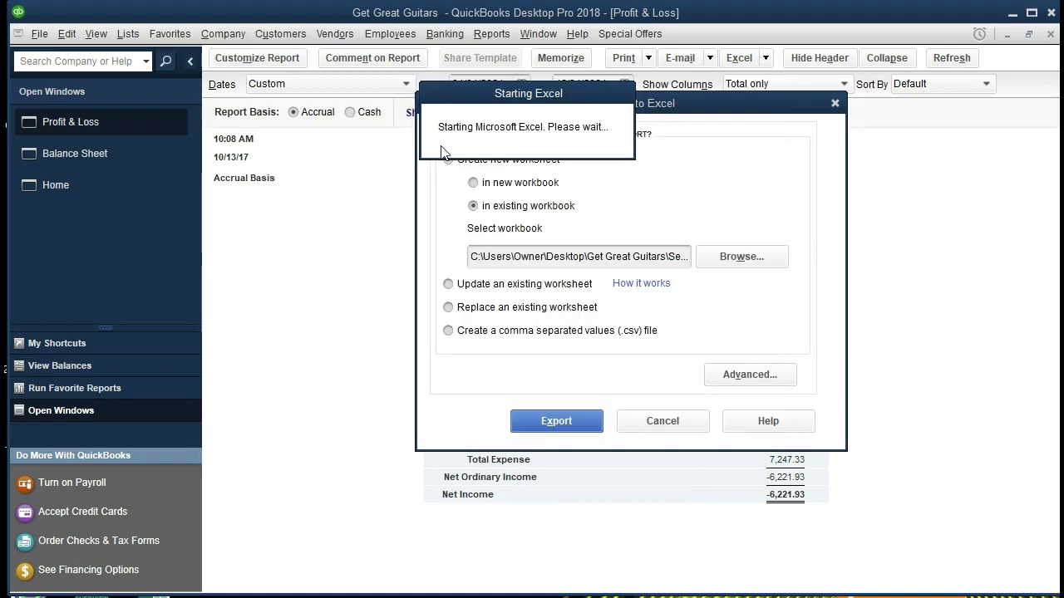
{"action": "left_click", "coordinate": [537, 425]}
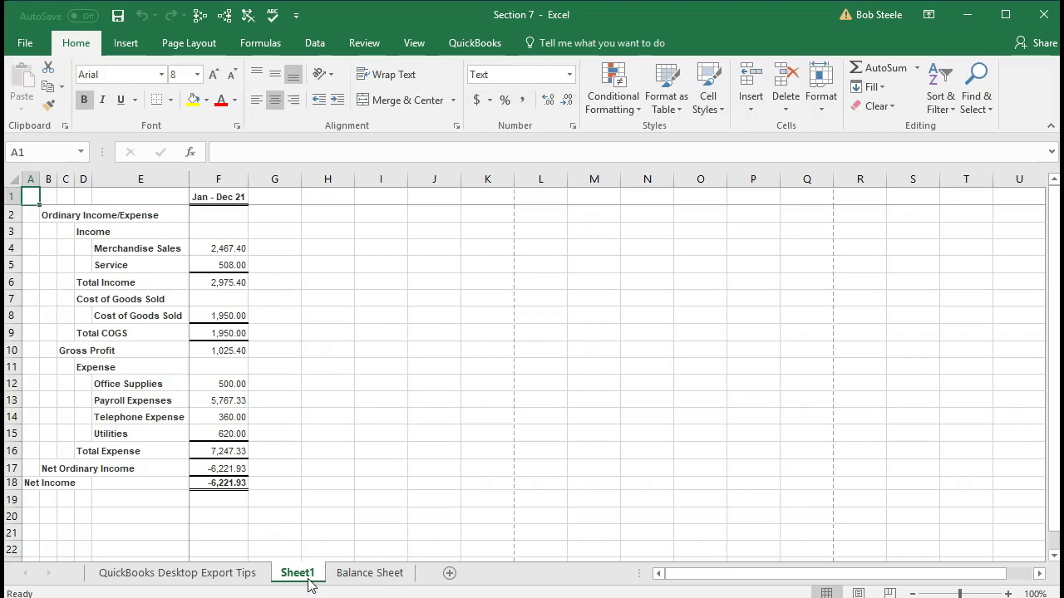
Step: Move Sheet1 after the Balance Sheet worksheet in the Section 7 workbook
{"action": "left_click_drag", "start_coordinate": [304, 582], "coordinate": [425, 579]}
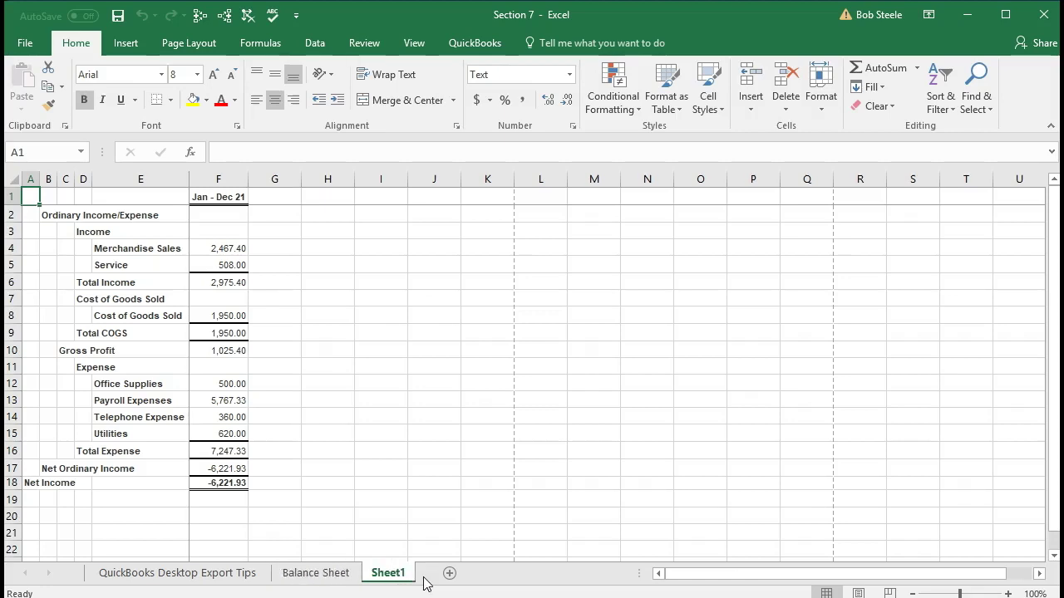
Step: Check the exported Profit & Loss sheet's report header in Page Layout view and return to Normal view
{"action": "scroll", "coordinate": [227, 379], "scroll_direction": "down", "scroll_amount": 4}
{"action": "scroll", "coordinate": [227, 379], "scroll_direction": "up", "scroll_amount": 4}
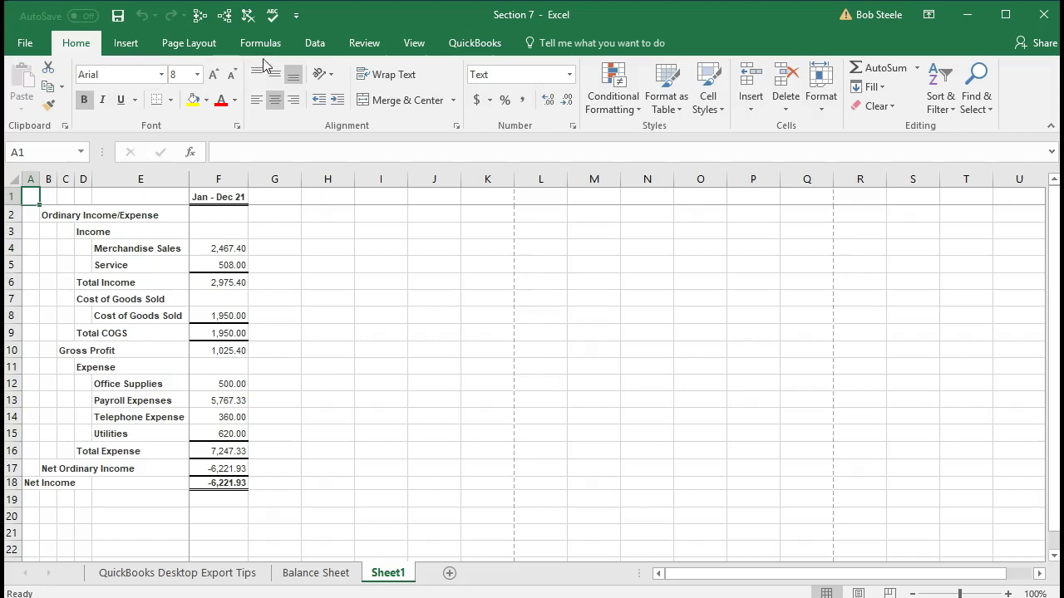
{"action": "left_click", "coordinate": [412, 49]}
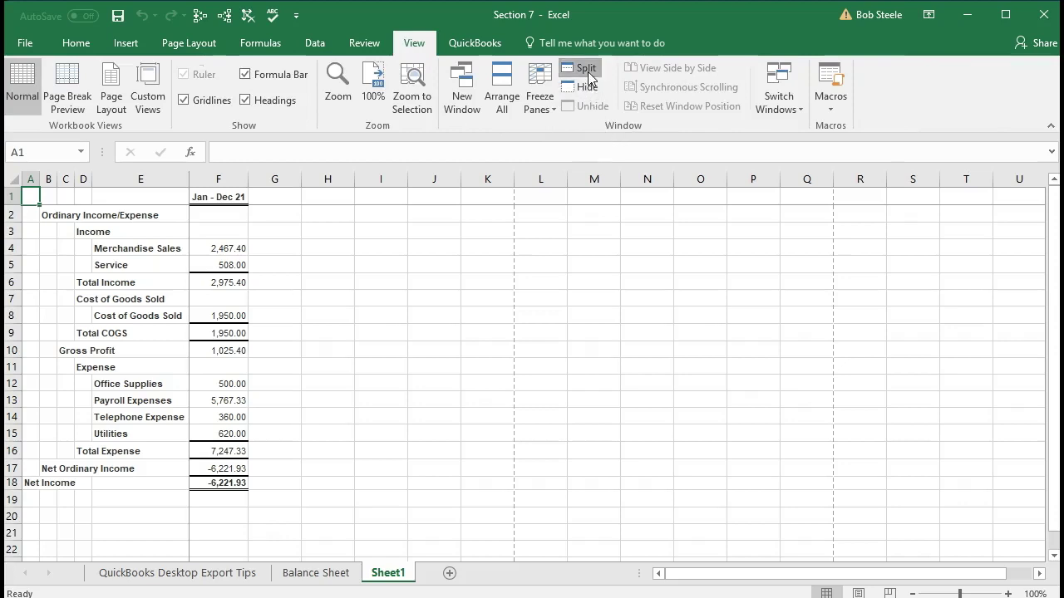
{"action": "scroll", "coordinate": [393, 415], "scroll_direction": "down", "scroll_amount": 1}
{"action": "scroll", "coordinate": [393, 415], "scroll_direction": "up", "scroll_amount": 1}
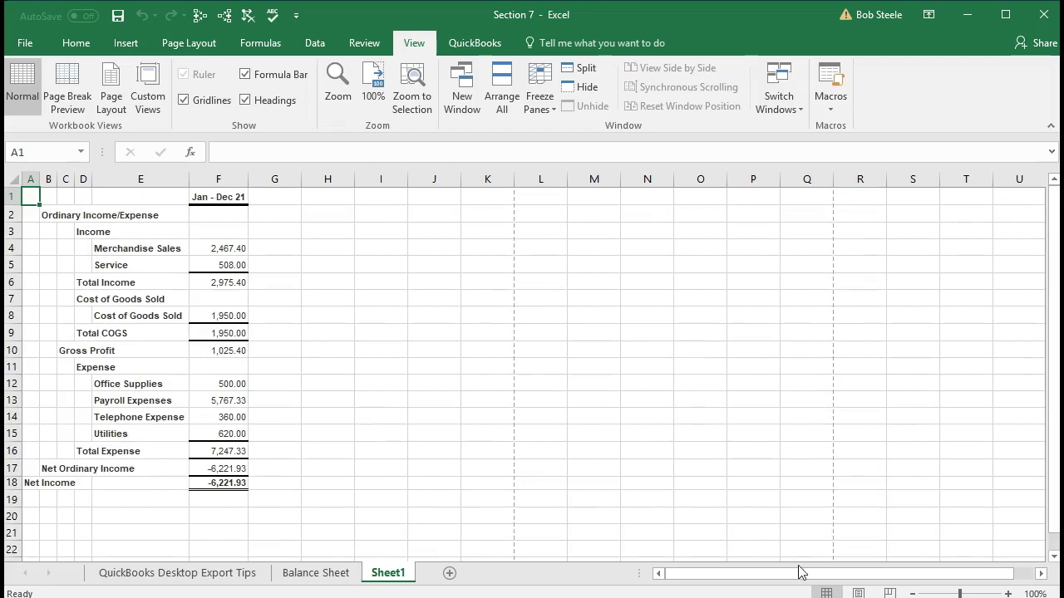
{"action": "left_click", "coordinate": [858, 593]}
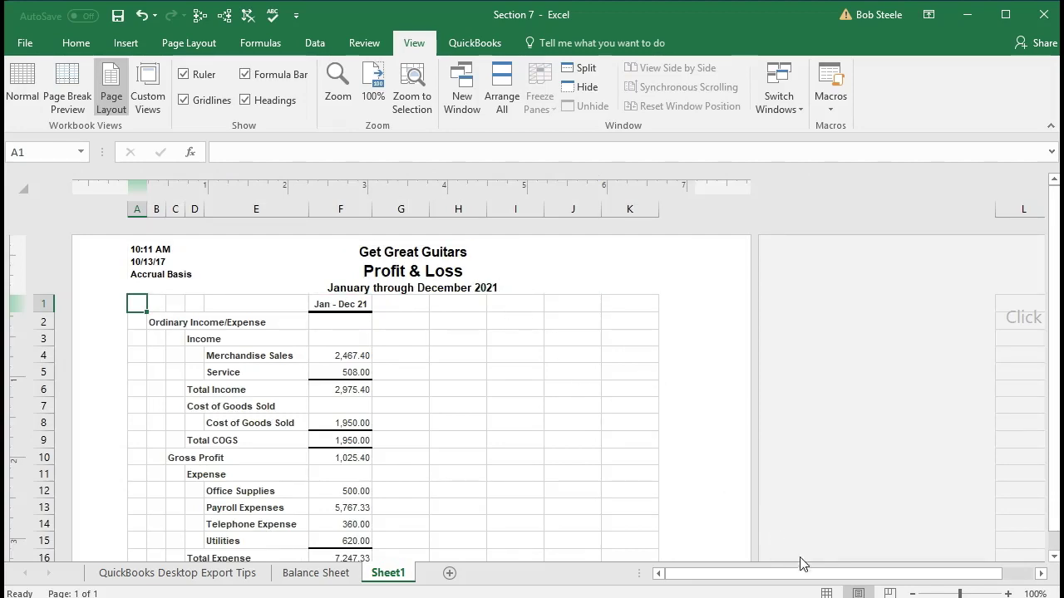
{"action": "left_click", "coordinate": [827, 593]}
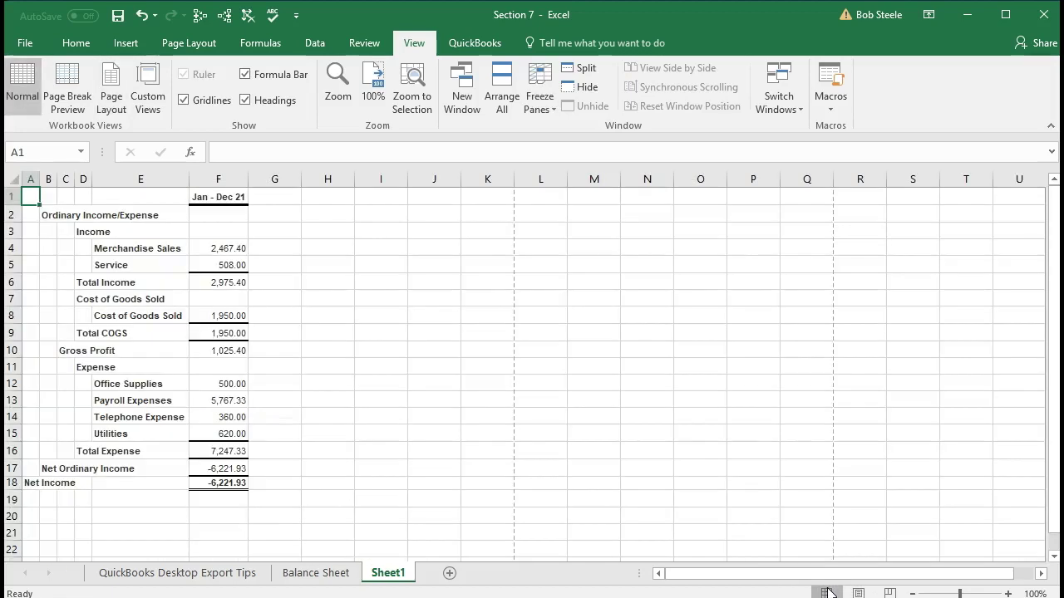
Step: Rename the Sheet1 worksheet holding the Profit & Loss report as P&L
{"action": "double_click", "coordinate": [392, 572]}
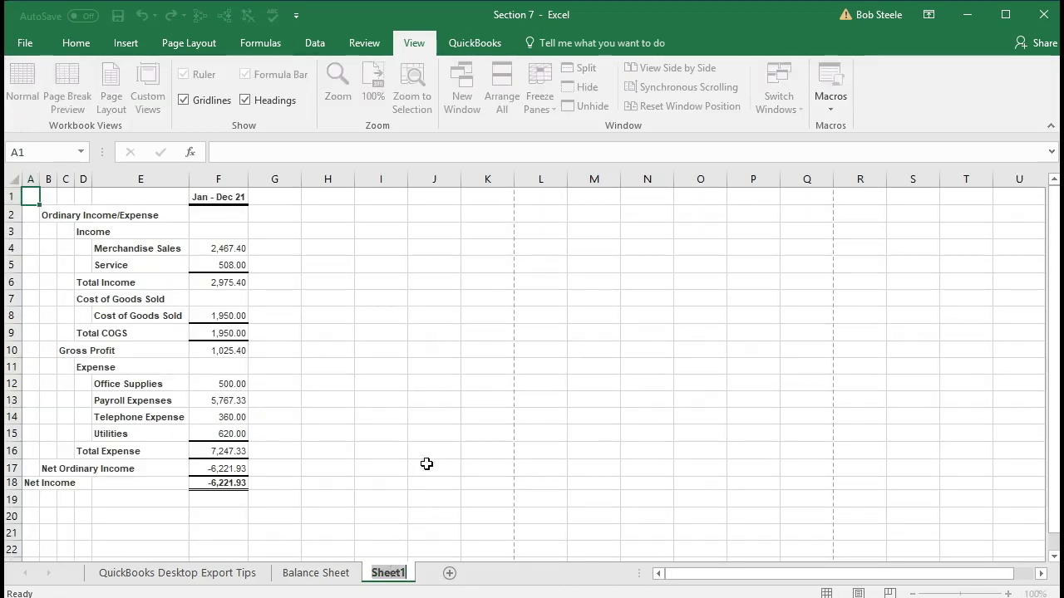
{"action": "type", "text": "P"}
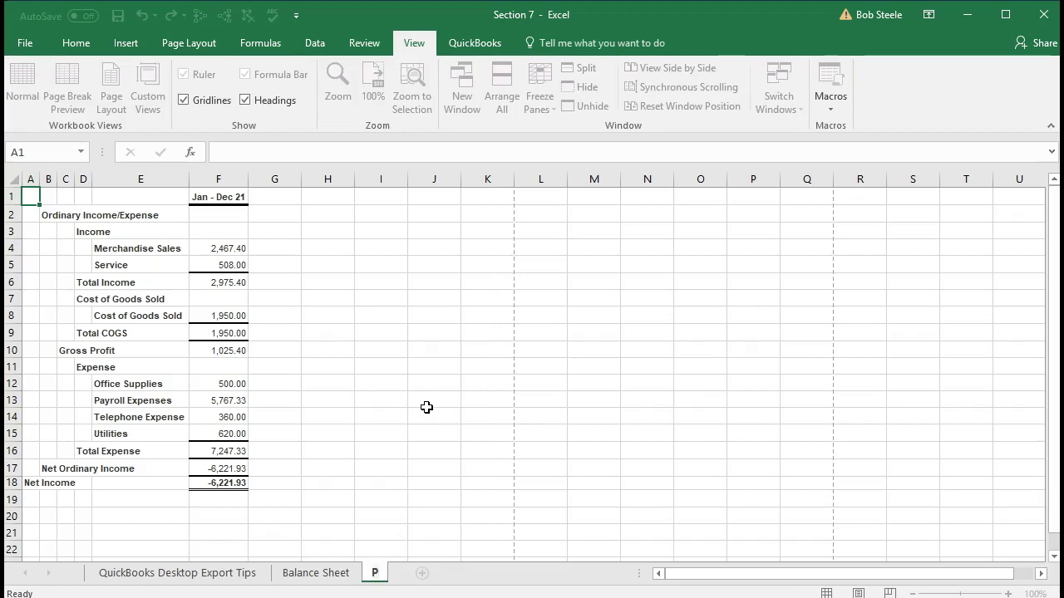
{"action": "type", "text": "&L"}
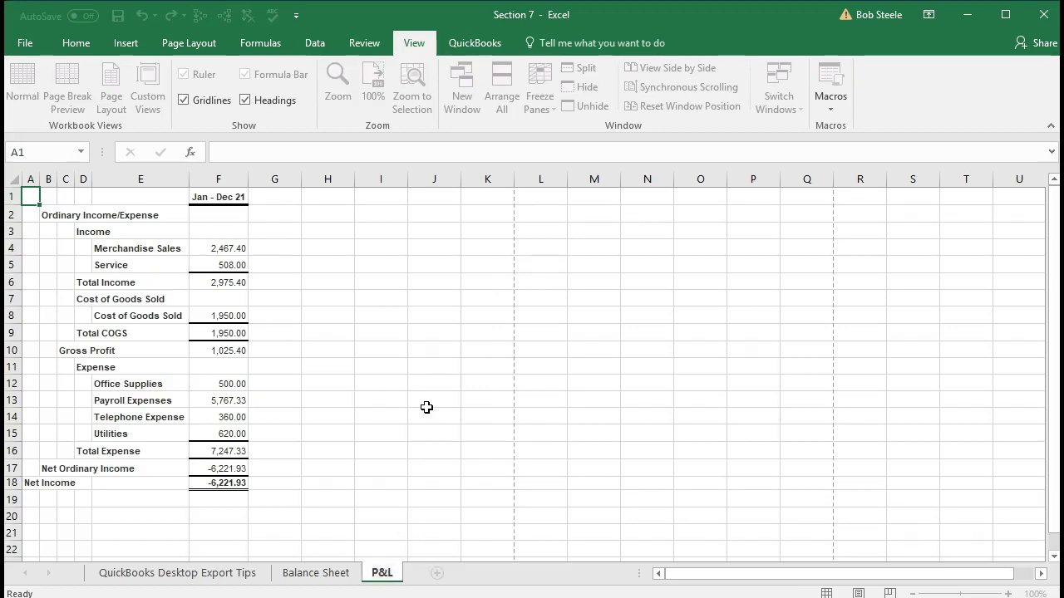
{"action": "left_click", "coordinate": [426, 407]}
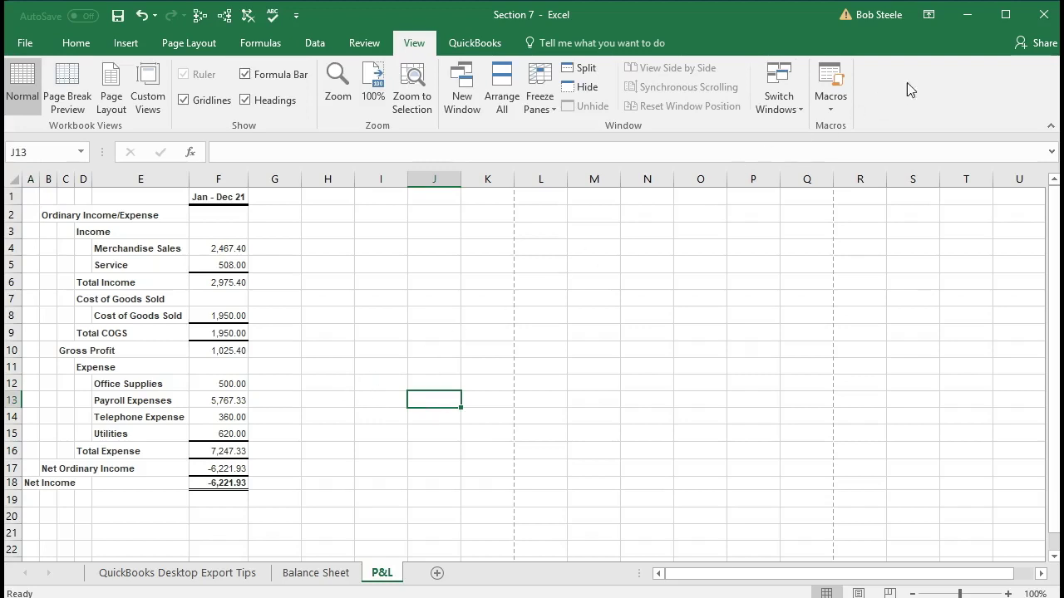
Step: Close the Section 7 workbook, saving the changes as a macro-free workbook
{"action": "left_click", "coordinate": [1043, 18]}
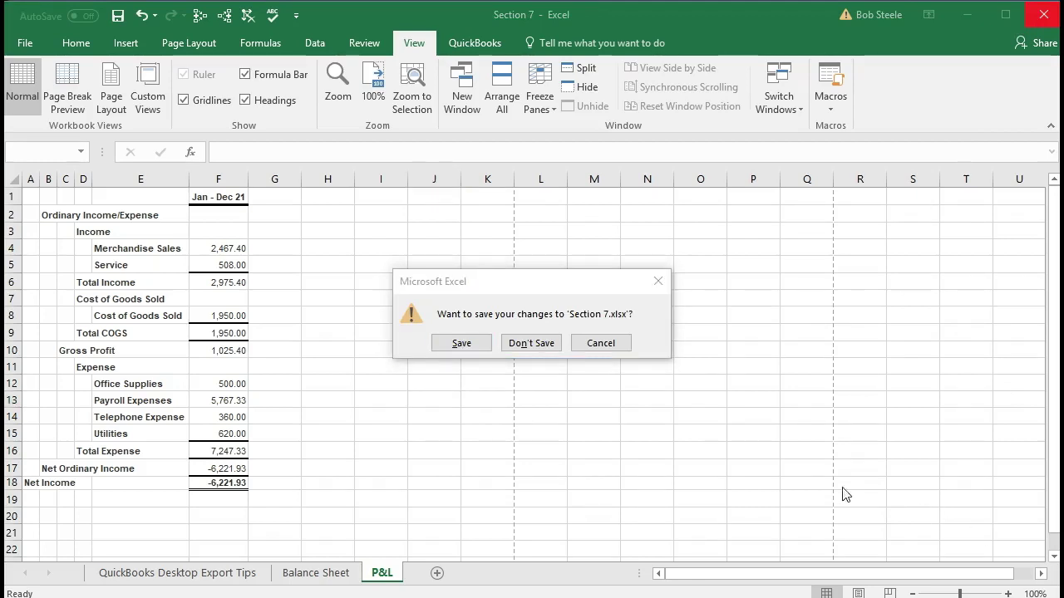
{"action": "left_click", "coordinate": [467, 345]}
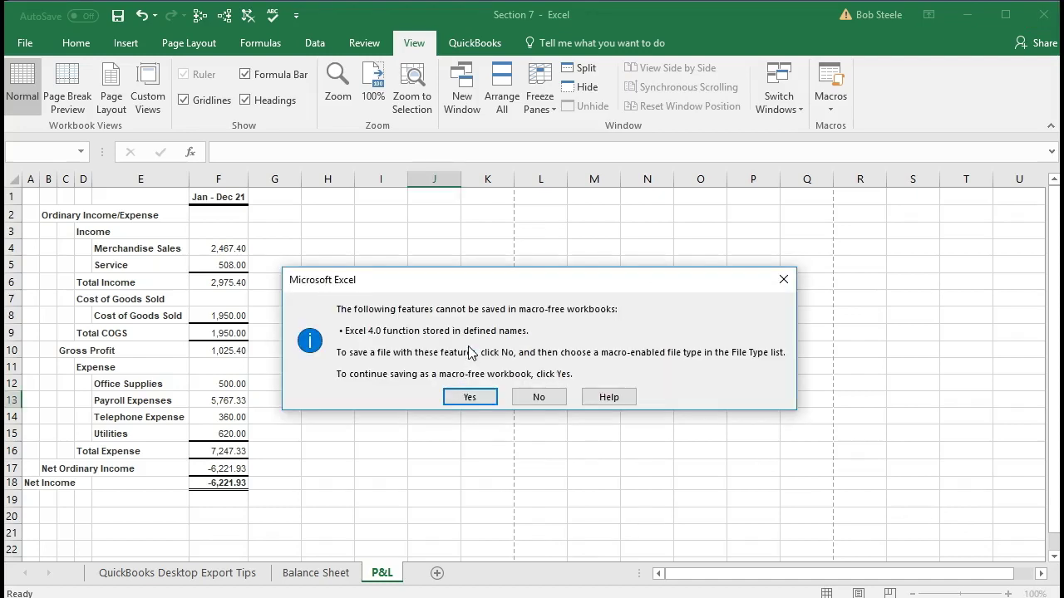
{"action": "left_click", "coordinate": [464, 399]}
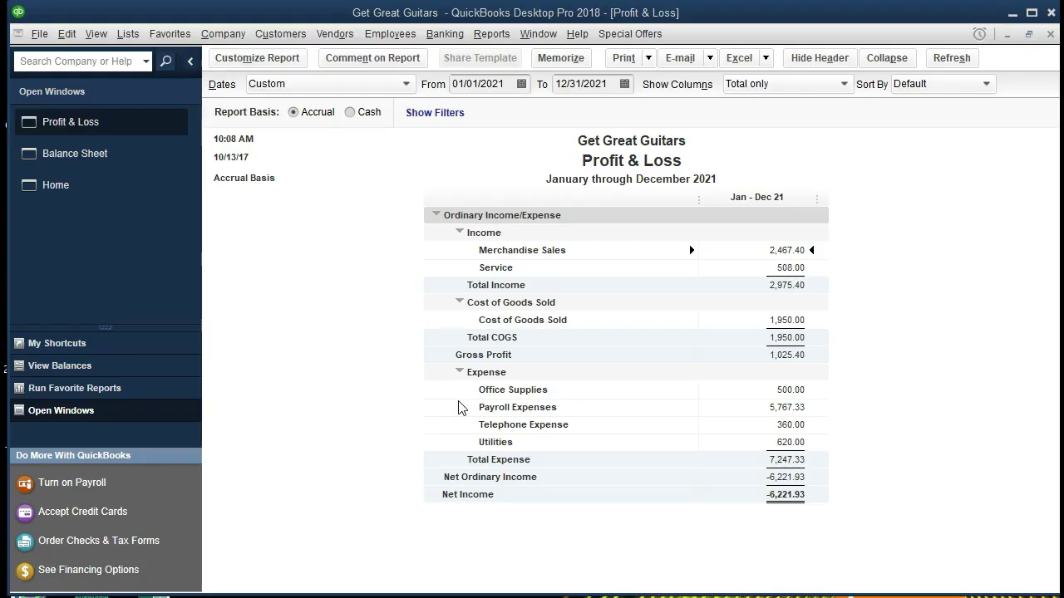
Step: Generate the Transaction List by Date report in QuickBooks for 01/01/2021 to 12/31/2021
{"action": "left_click", "coordinate": [507, 37]}
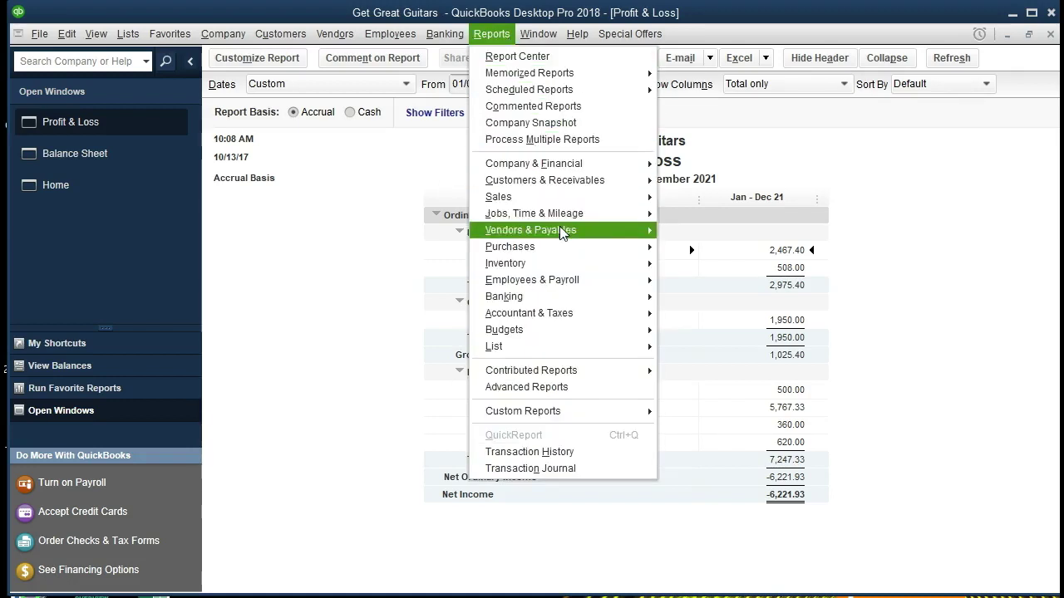
{"action": "mouse_move", "coordinate": [583, 316]}
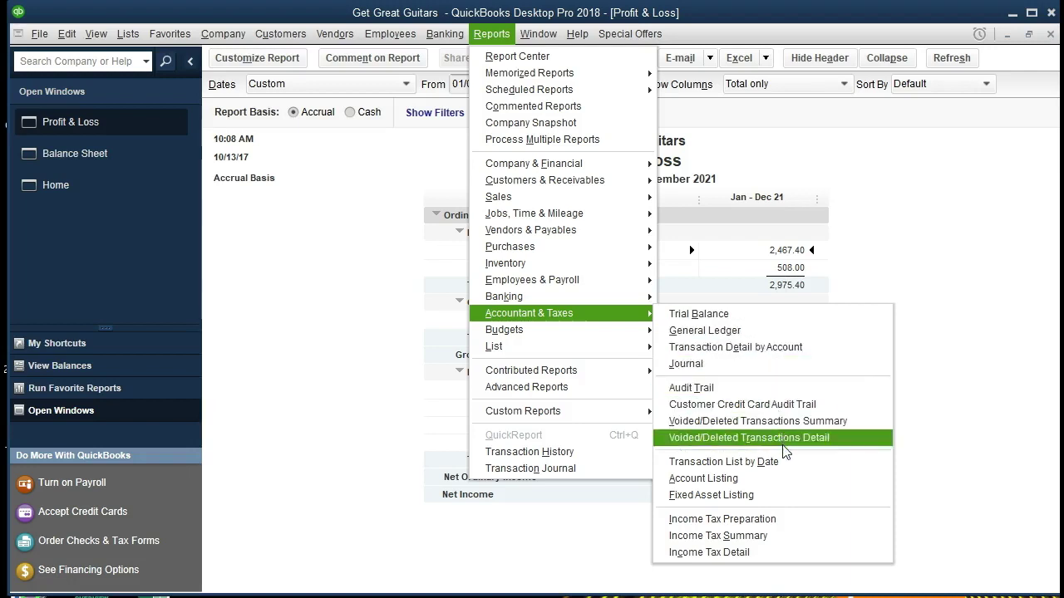
{"action": "left_click", "coordinate": [788, 463]}
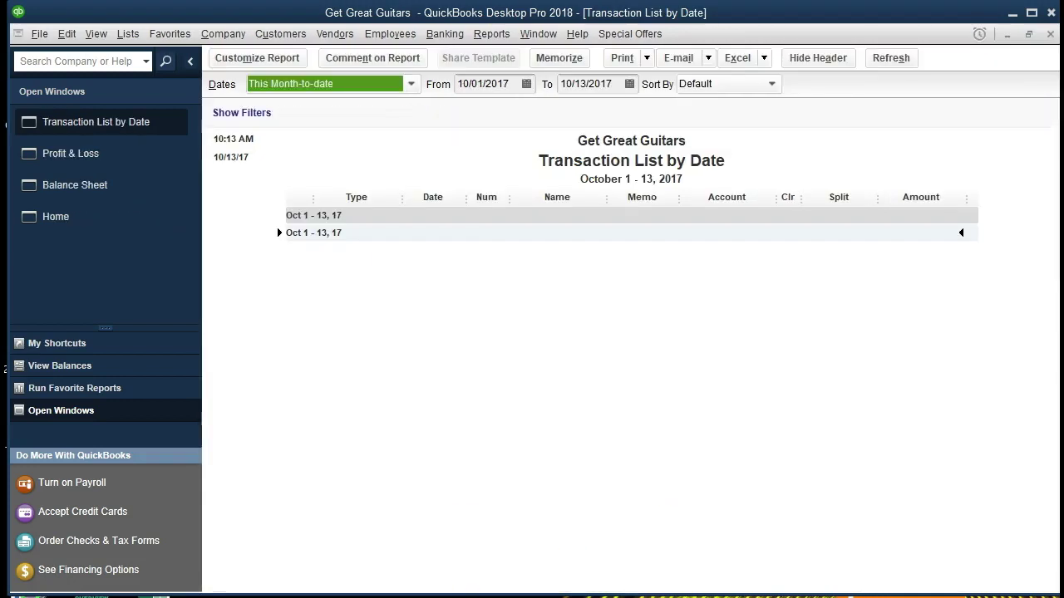
{"action": "key", "text": "Tab"}
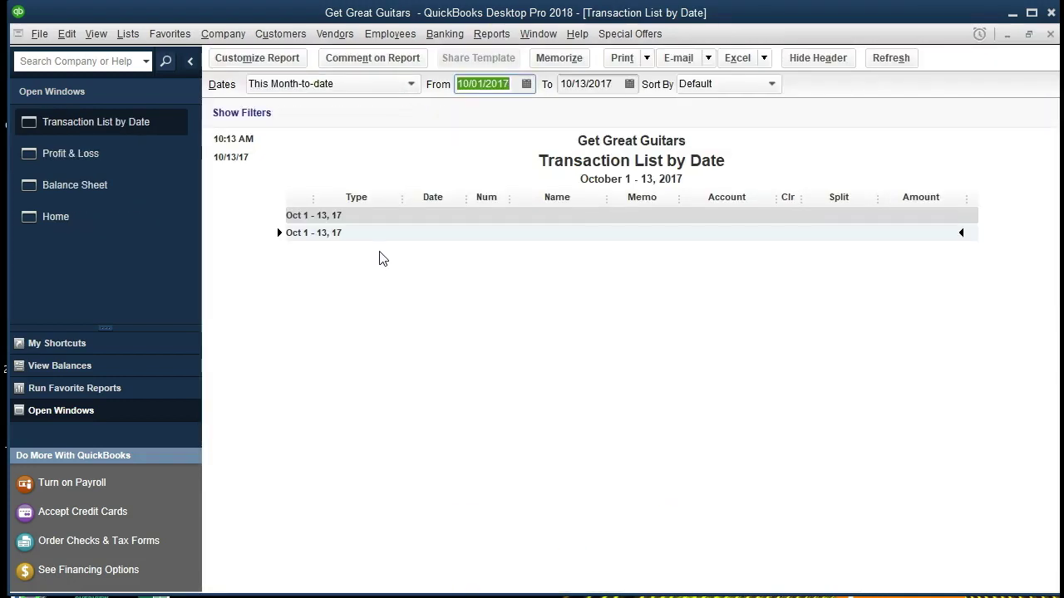
{"action": "type", "text": "01/01/2021"}
{"action": "key", "text": "Tab"}
{"action": "type", "text": "12/31/2021"}
{"action": "key", "text": "Tab"}
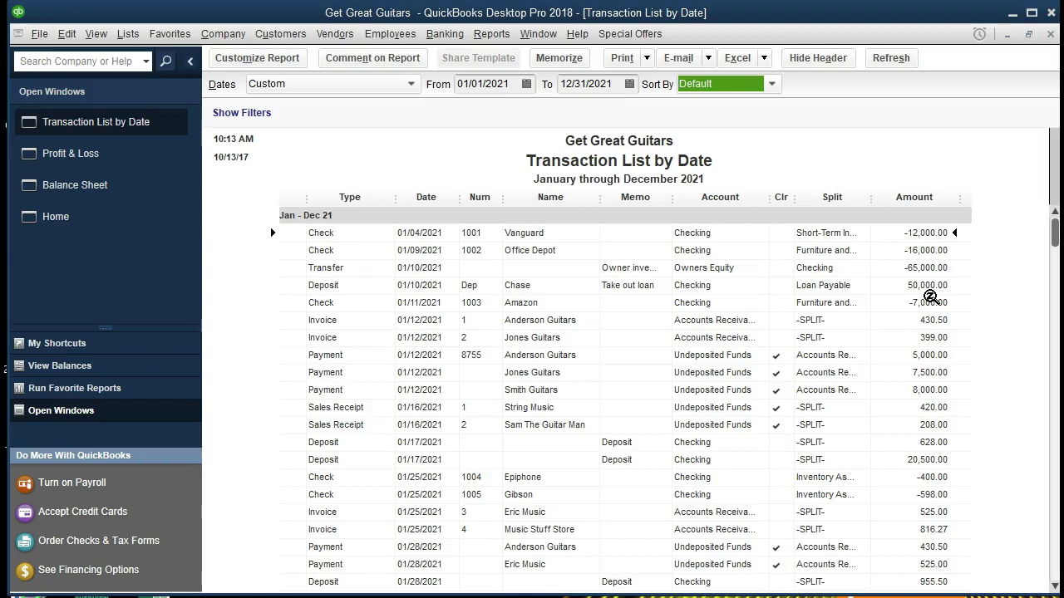
Step: Go through the 2021 transaction list line by line, examining each transaction's type, account, split and amount
{"action": "scroll", "coordinate": [930, 296], "scroll_direction": "down", "scroll_amount": 5}
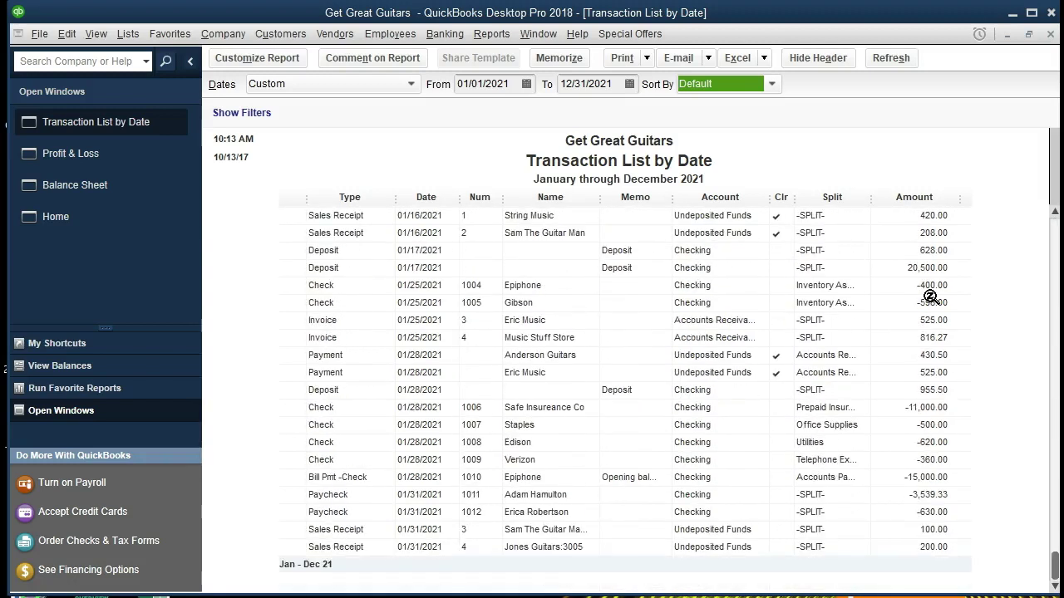
{"action": "scroll", "coordinate": [930, 297], "scroll_direction": "up", "scroll_amount": 5}
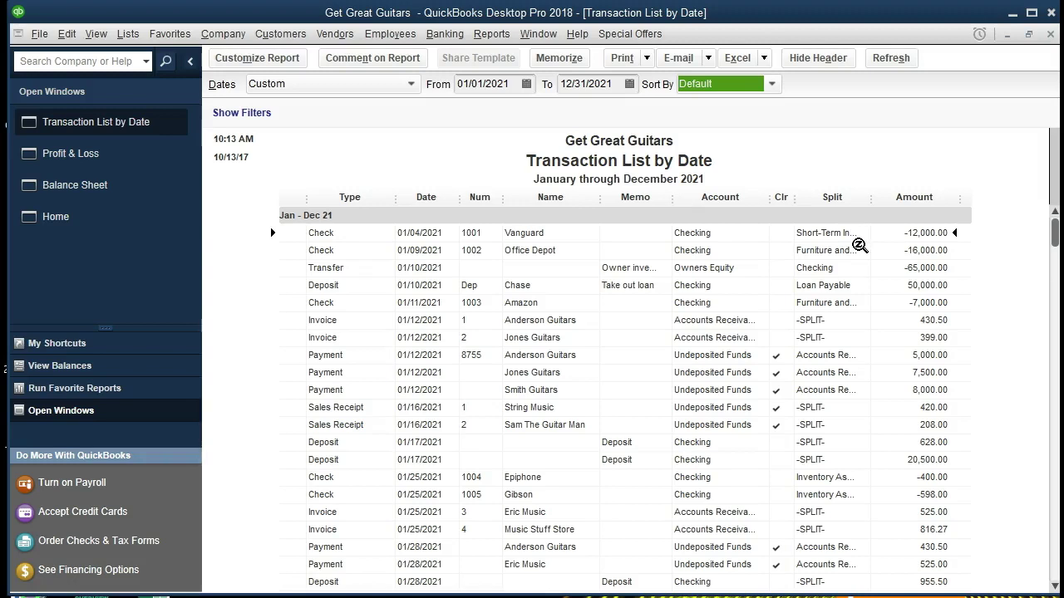
{"action": "left_click", "coordinate": [904, 232]}
{"action": "key", "text": "Down"}
{"action": "key", "text": "Down"}
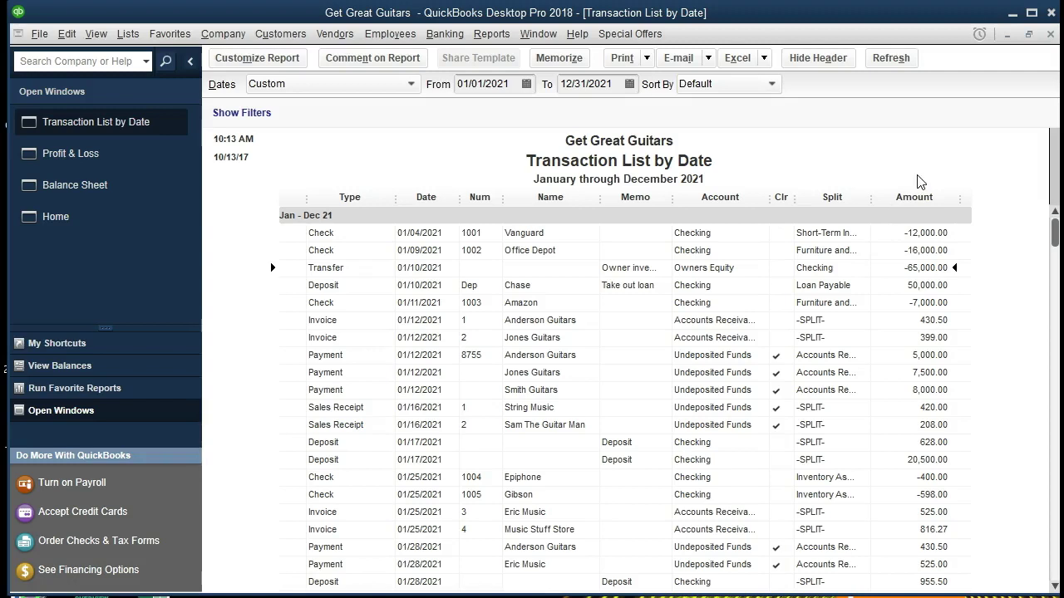
{"action": "key", "text": "Down"}
{"action": "key", "text": "Up"}
{"action": "key", "text": "Up"}
{"action": "key", "text": "Up"}
{"action": "key", "text": "Down"}
{"action": "key", "text": "Down"}
{"action": "key", "text": "Down"}
{"action": "key", "text": "Down"}
{"action": "key", "text": "Down"}
{"action": "key", "text": "Down"}
{"action": "key", "text": "Down"}
{"action": "key", "text": "Down"}
{"action": "key", "text": "Down"}
{"action": "key", "text": "Down"}
{"action": "key", "text": "Down"}
{"action": "key", "text": "Down"}
{"action": "key", "text": "Down"}
{"action": "key", "text": "Down"}
{"action": "key", "text": "Down"}
{"action": "key", "text": "Down"}
{"action": "key", "text": "Down"}
{"action": "key", "text": "Down"}
{"action": "scroll", "coordinate": [964, 372], "scroll_direction": "down", "scroll_amount": 4}
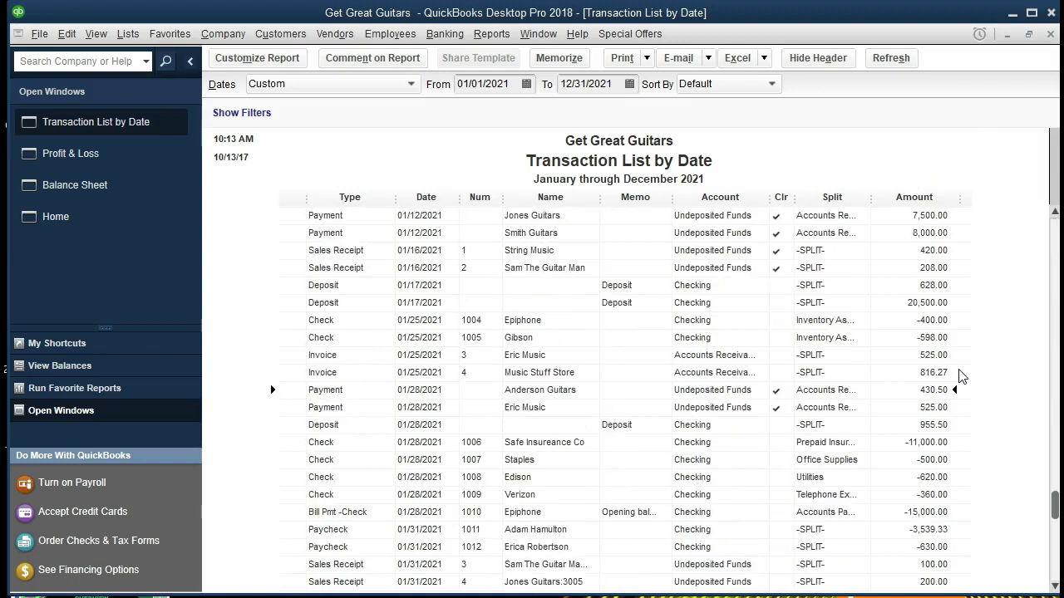
{"action": "key", "text": "Down"}
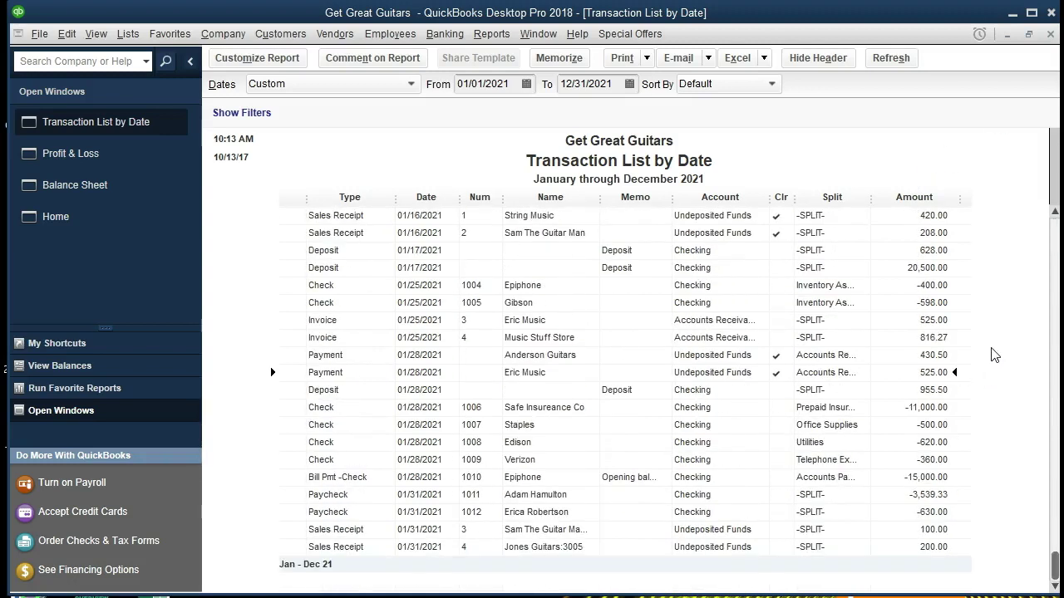
{"action": "key", "text": "Down"}
{"action": "key", "text": "Down"}
{"action": "key", "text": "Down"}
{"action": "key", "text": "Down"}
{"action": "key", "text": "Down"}
{"action": "key", "text": "Down"}
{"action": "key", "text": "Down"}
{"action": "key", "text": "Down"}
{"action": "key", "text": "Down"}
{"action": "key", "text": "Down"}
{"action": "left_click", "coordinate": [434, 268]}
Step: Export the Transaction List by Date report to a new worksheet in the existing Section 7 workbook in the Get Great Guitars Section 7 folder
{"action": "left_click", "coordinate": [763, 60]}
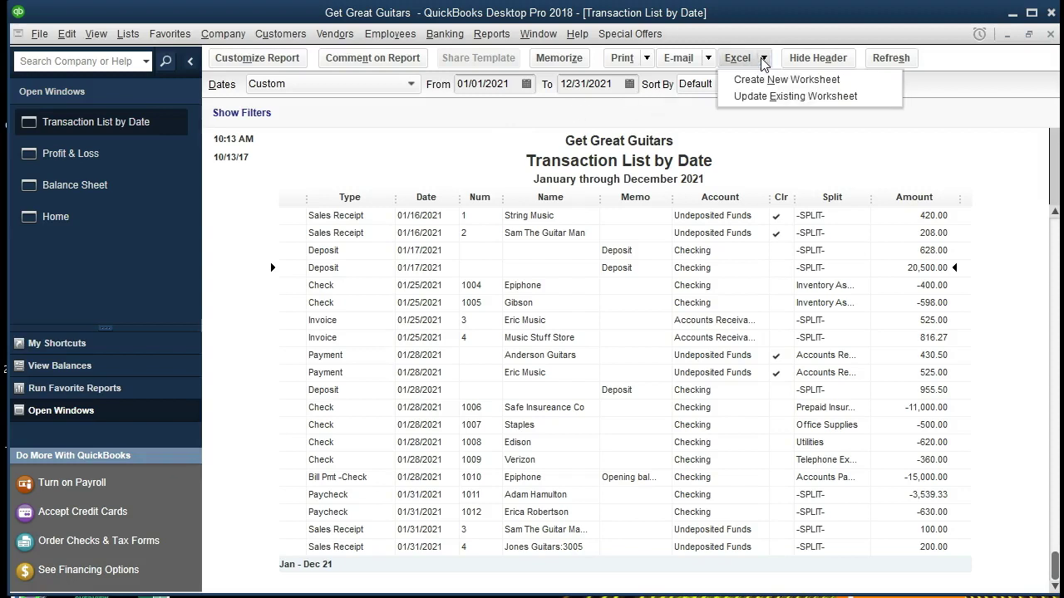
{"action": "left_click", "coordinate": [872, 84]}
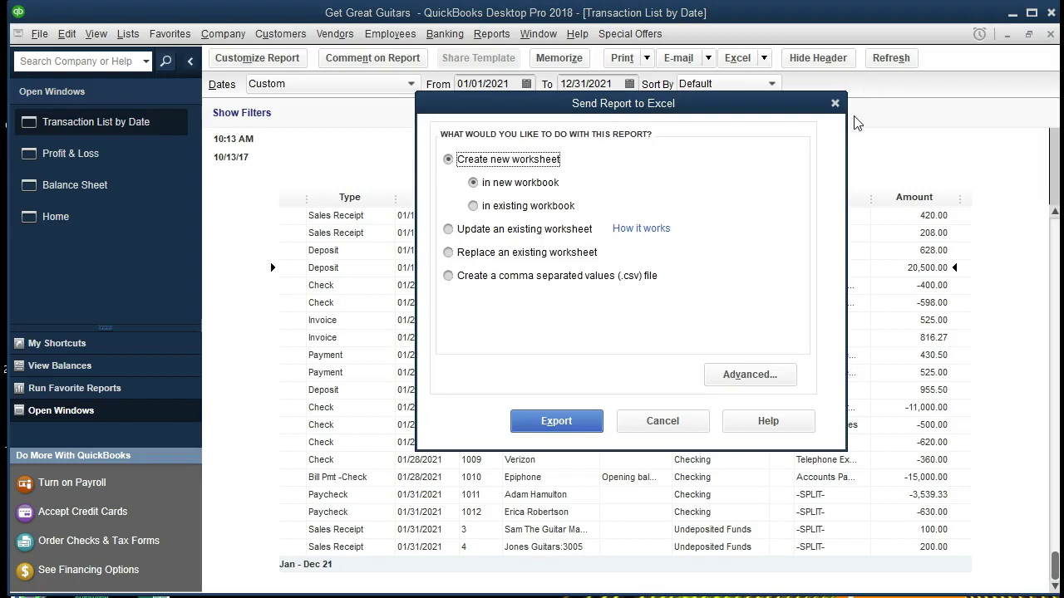
{"action": "left_click", "coordinate": [472, 206]}
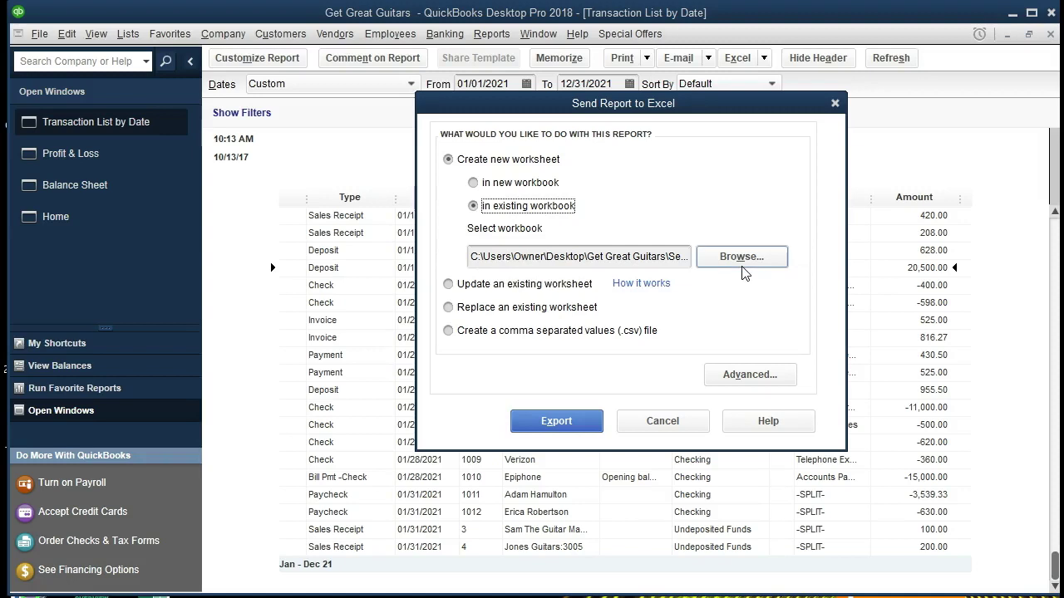
{"action": "left_click", "coordinate": [743, 272]}
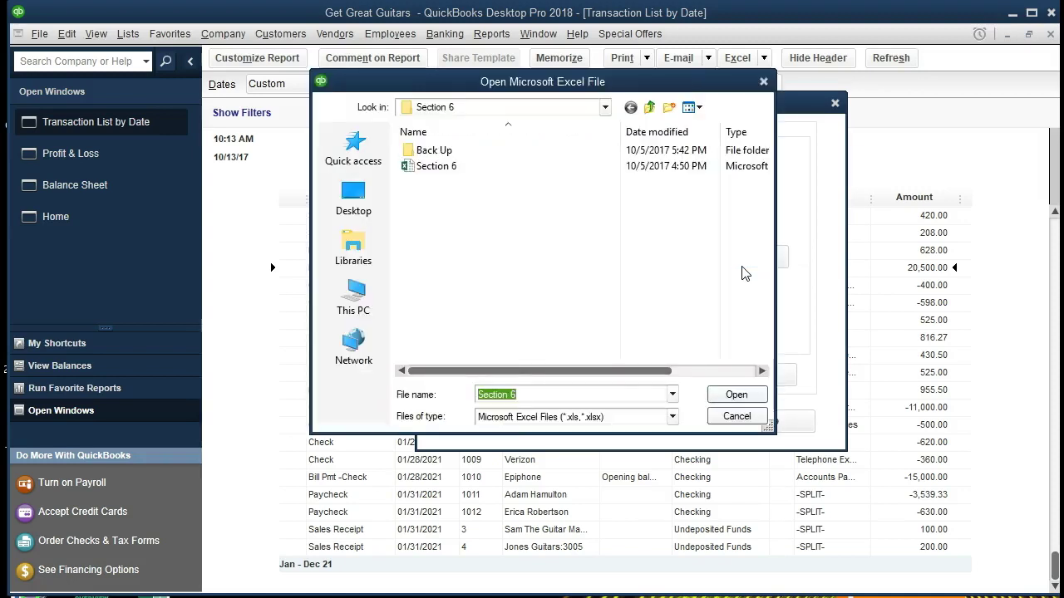
{"action": "left_click", "coordinate": [605, 107]}
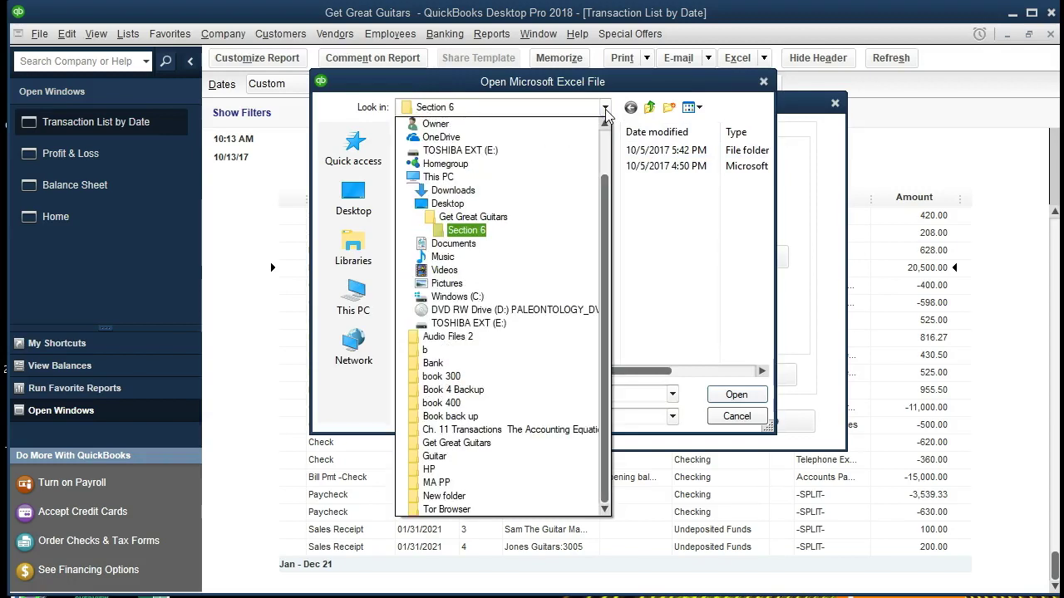
{"action": "left_click", "coordinate": [522, 218]}
{"action": "double_click", "coordinate": [439, 167]}
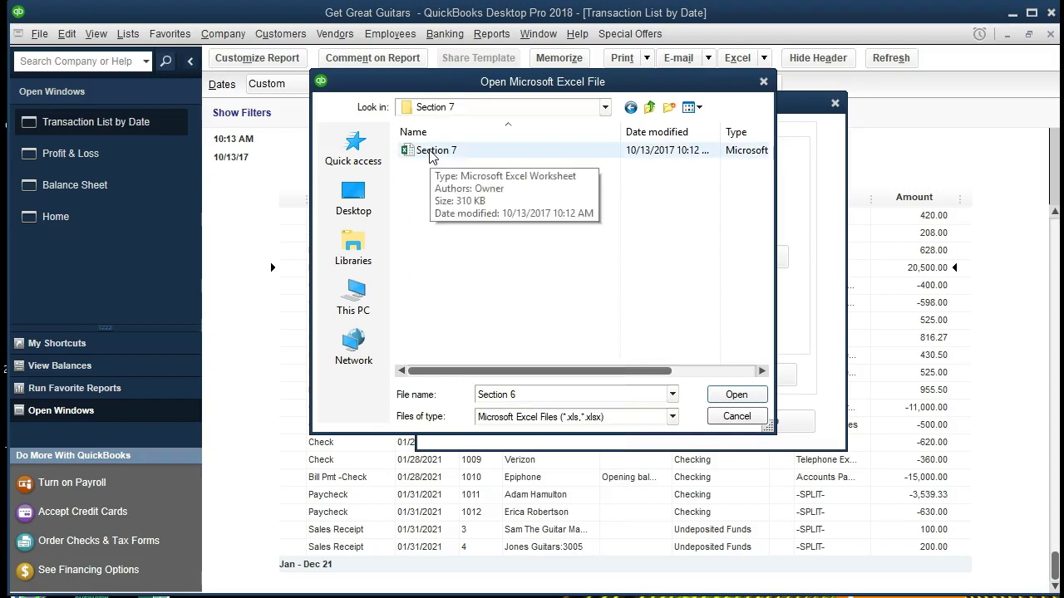
{"action": "double_click", "coordinate": [429, 158]}
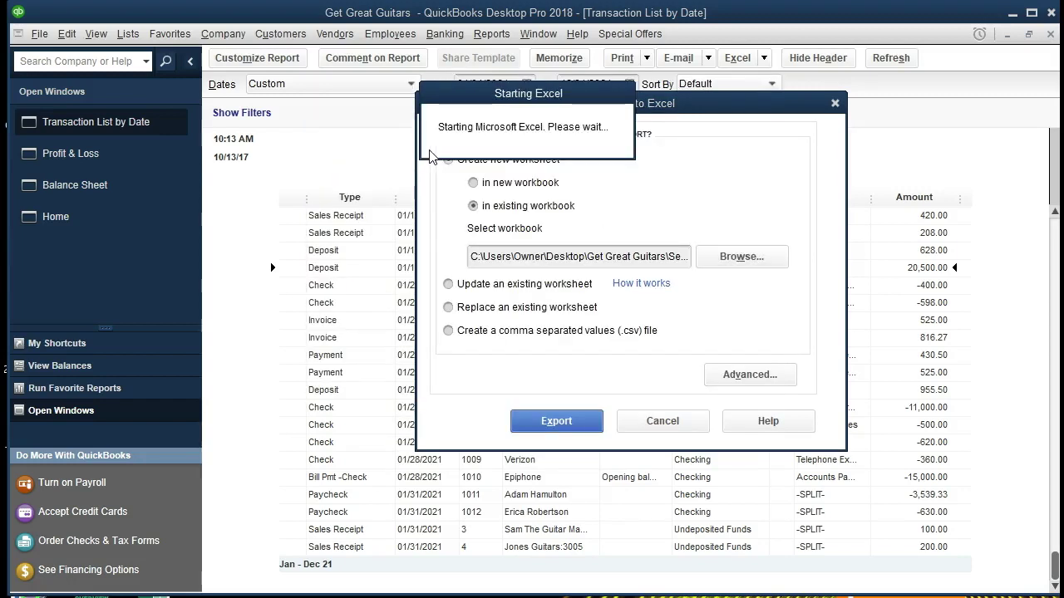
{"action": "left_click", "coordinate": [524, 422]}
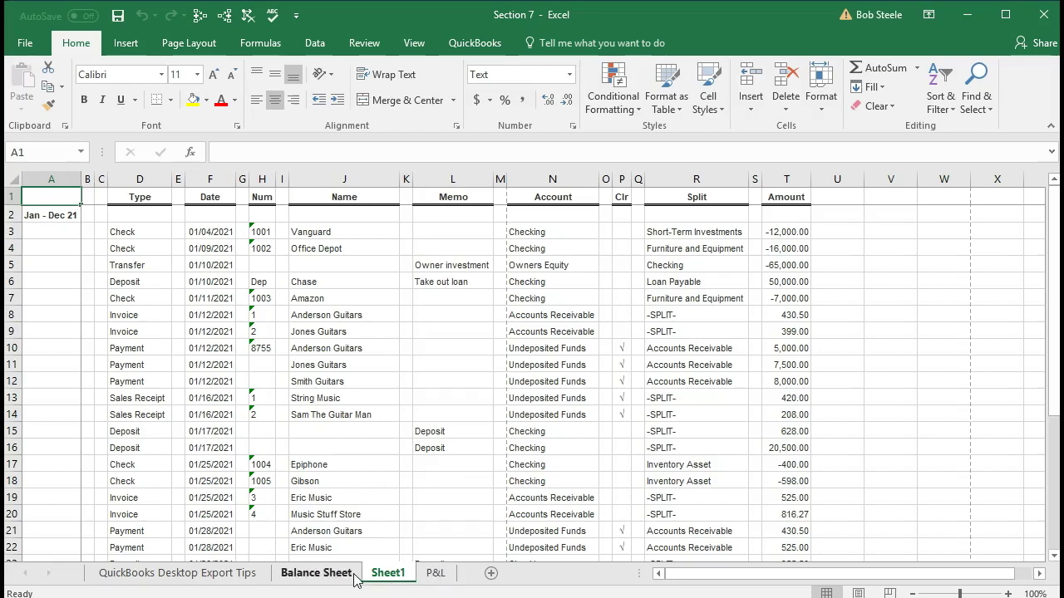
Step: Move the exported transaction list's Sheet1 after the P&L worksheet and rename it as Trans Rep
{"action": "left_click_drag", "start_coordinate": [395, 577], "coordinate": [482, 577]}
{"action": "double_click", "coordinate": [439, 573]}
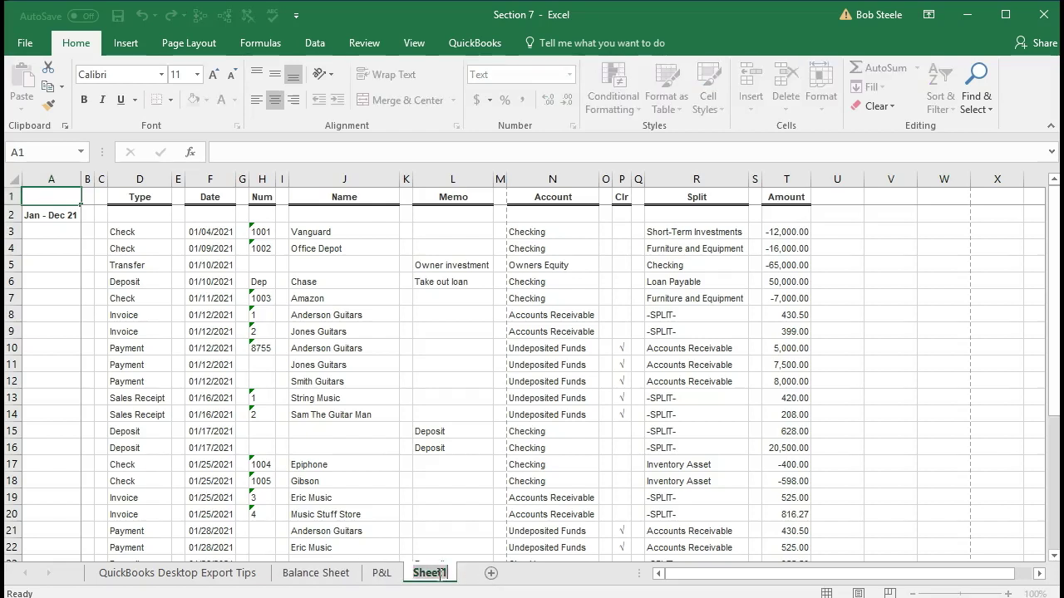
{"action": "type", "text": "Trans Rep"}
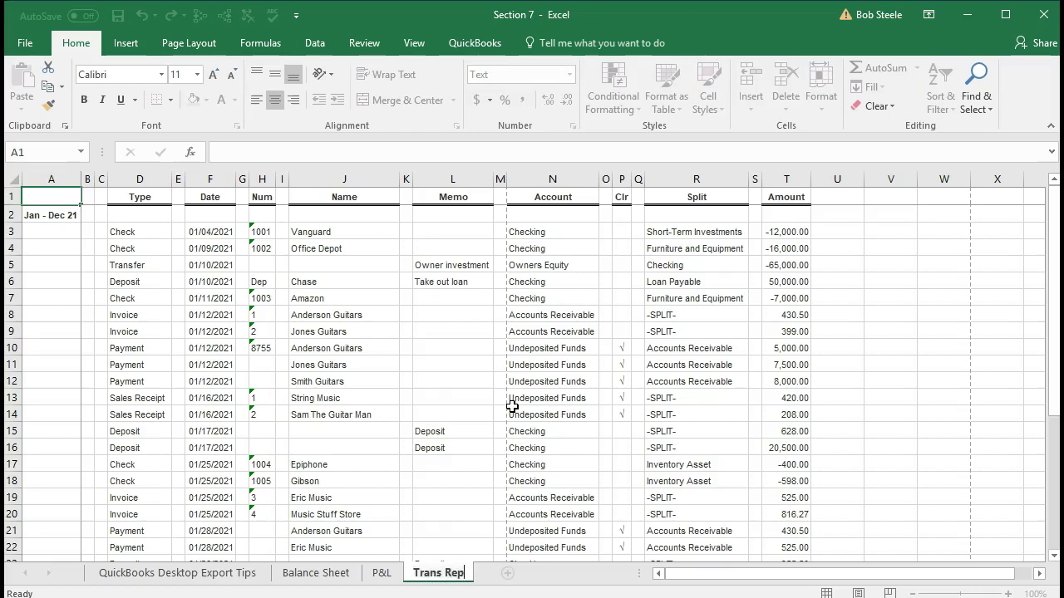
{"action": "left_click", "coordinate": [512, 408]}
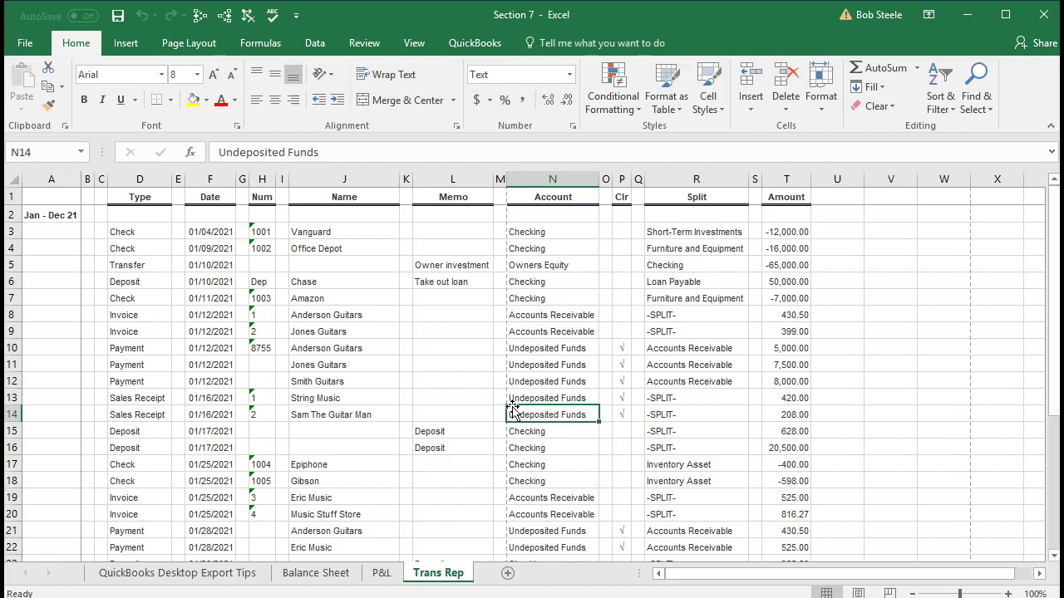
Step: Show the Trans Rep worksheet in Page Layout view to check its report header
{"action": "left_click", "coordinate": [415, 50]}
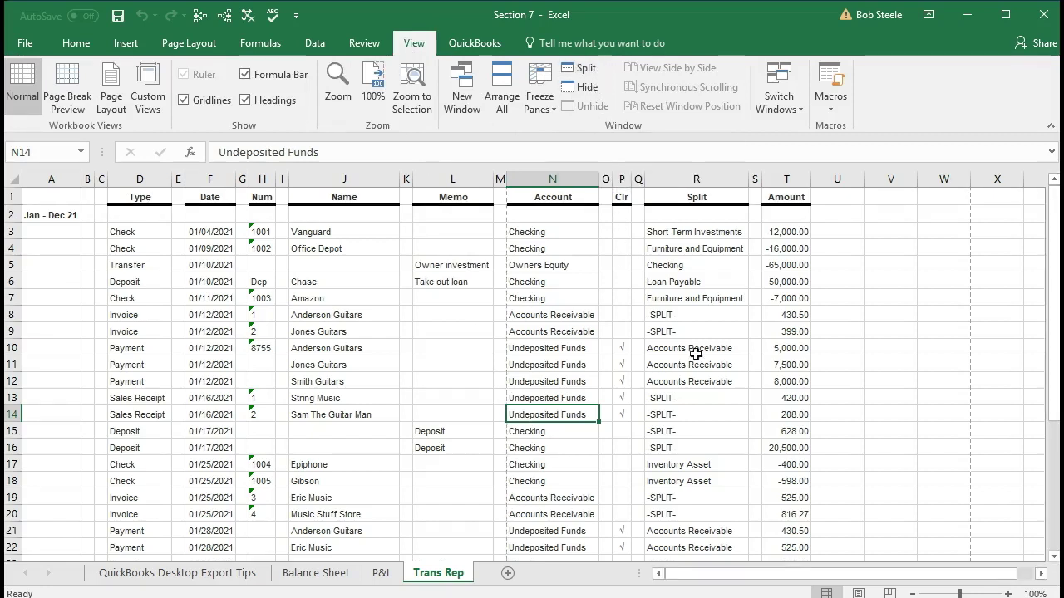
{"action": "left_click", "coordinate": [858, 593]}
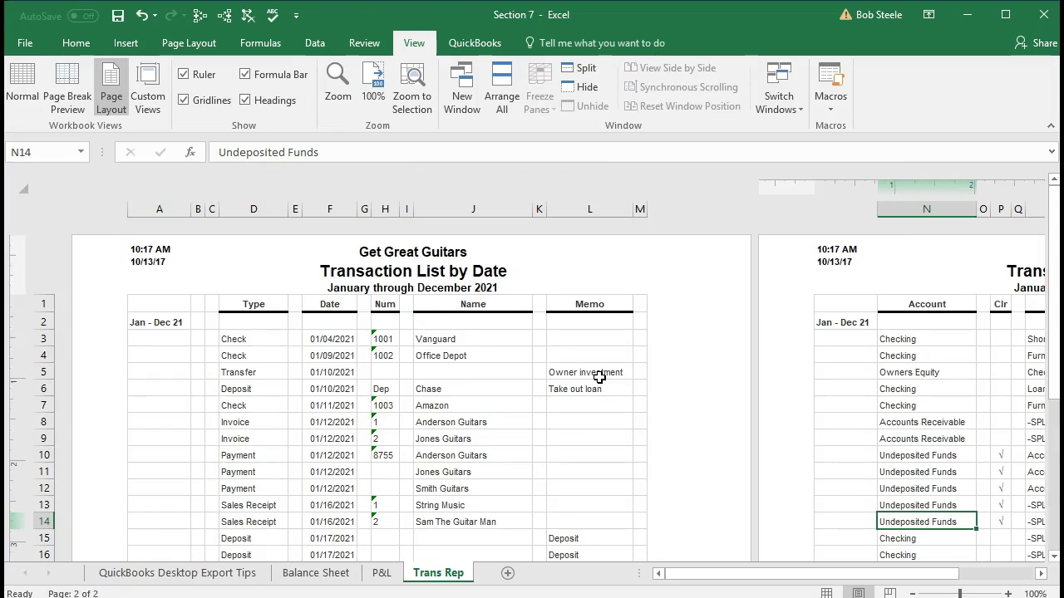
Step: Return the Trans Rep worksheet to Normal view and review its pages in the print preview
{"action": "left_click_drag", "start_coordinate": [755, 577], "coordinate": [716, 587]}
{"action": "left_click", "coordinate": [827, 593]}
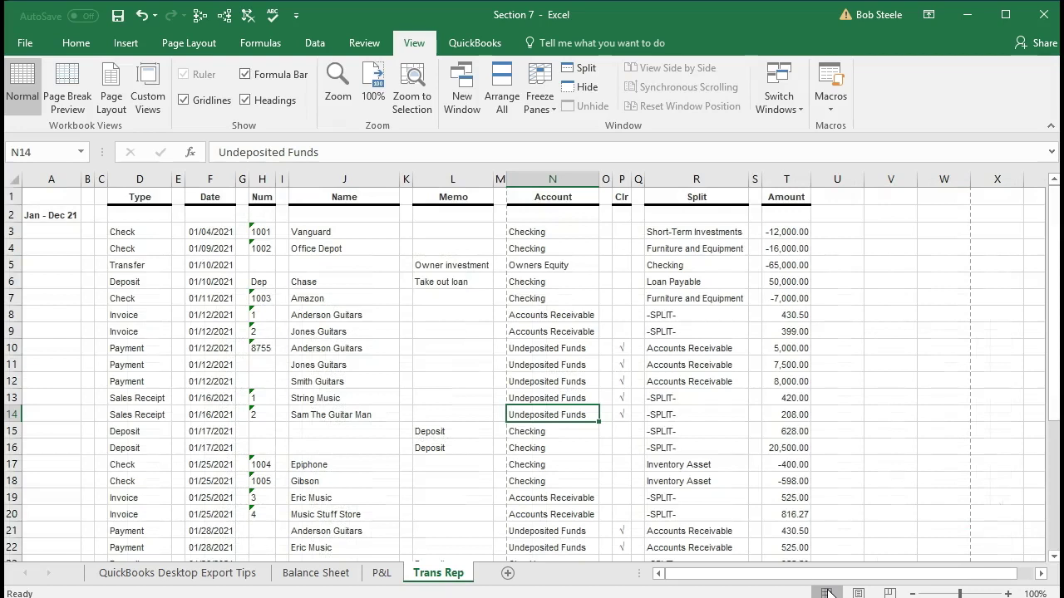
{"action": "left_click", "coordinate": [32, 50]}
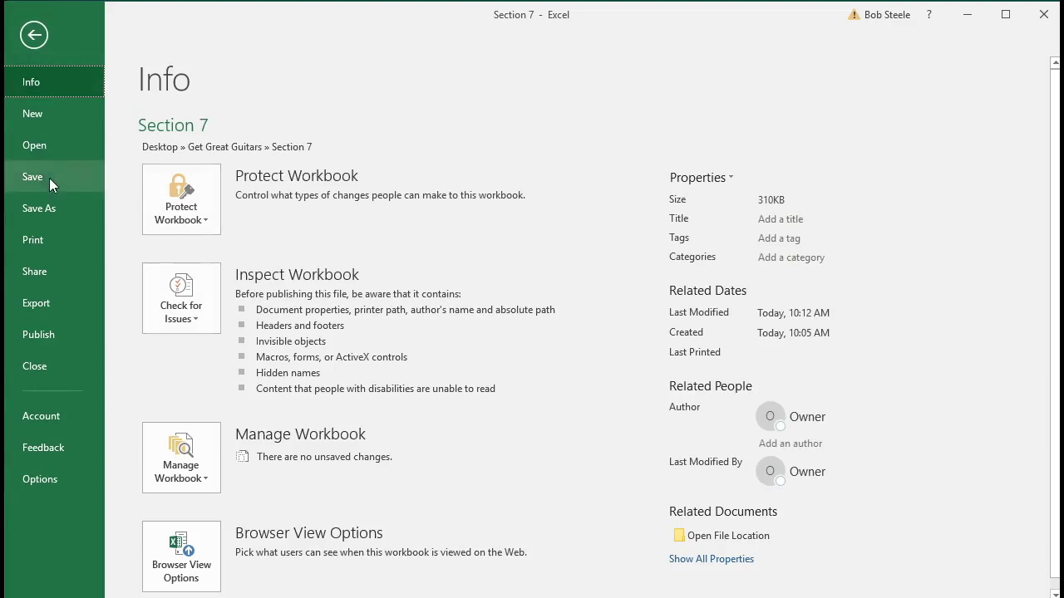
{"action": "left_click", "coordinate": [44, 237]}
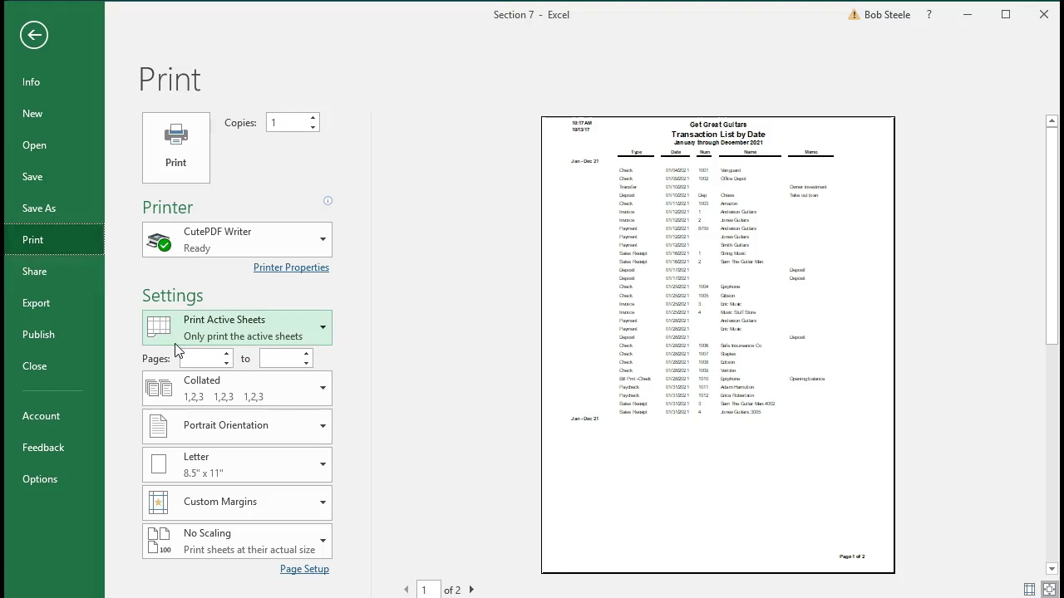
{"action": "scroll", "coordinate": [680, 352], "scroll_direction": "down", "scroll_amount": 1}
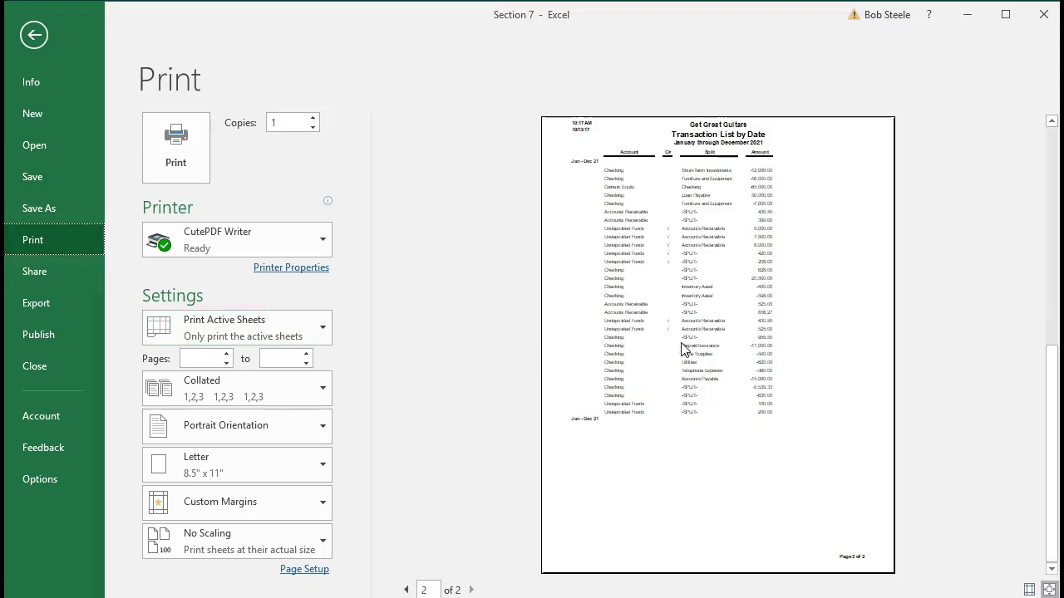
{"action": "scroll", "coordinate": [680, 352], "scroll_direction": "up", "scroll_amount": 1}
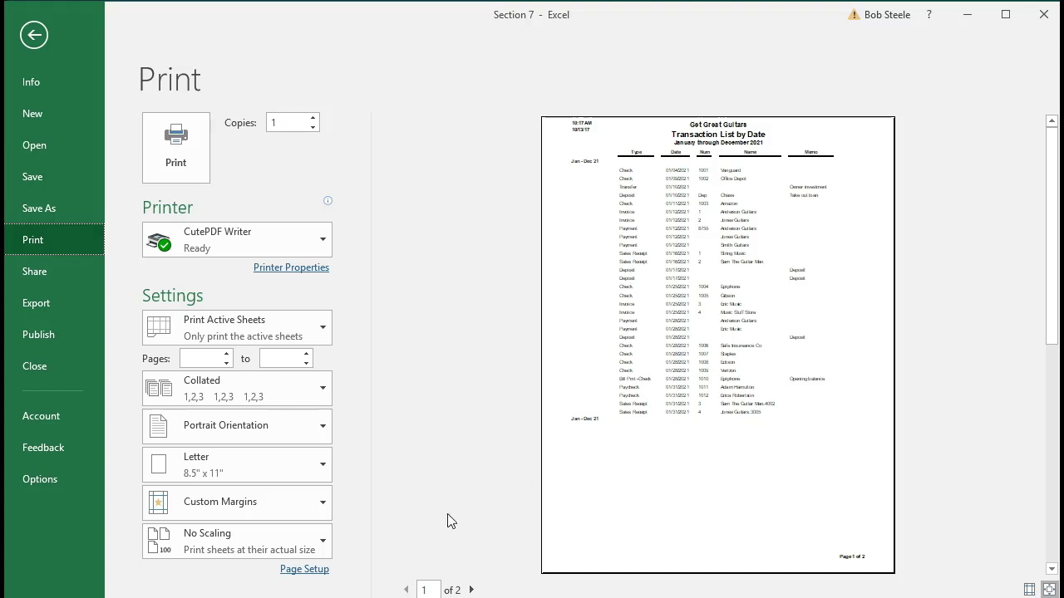
Step: Set the Trans Rep print orientation to Landscape and check the previewed pages before returning to the worksheet
{"action": "left_click", "coordinate": [313, 472]}
{"action": "left_click", "coordinate": [314, 472]}
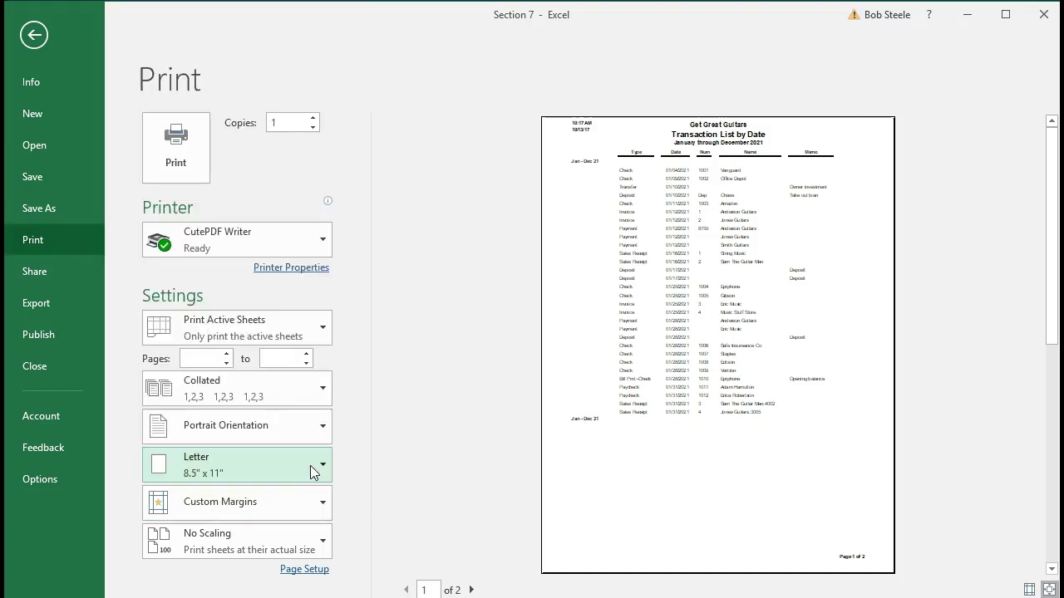
{"action": "left_click", "coordinate": [320, 434]}
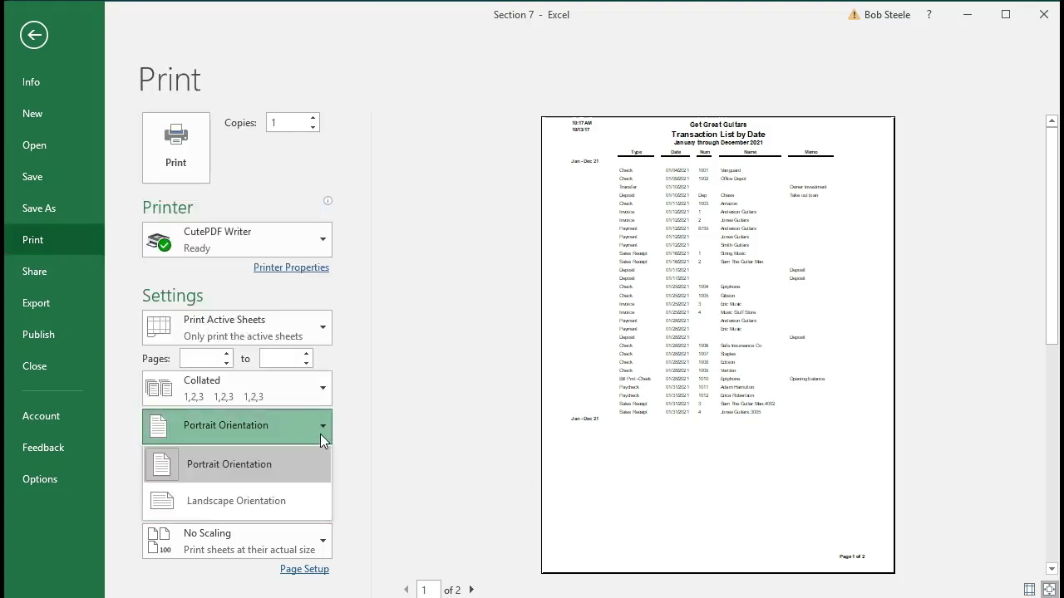
{"action": "left_click", "coordinate": [292, 503]}
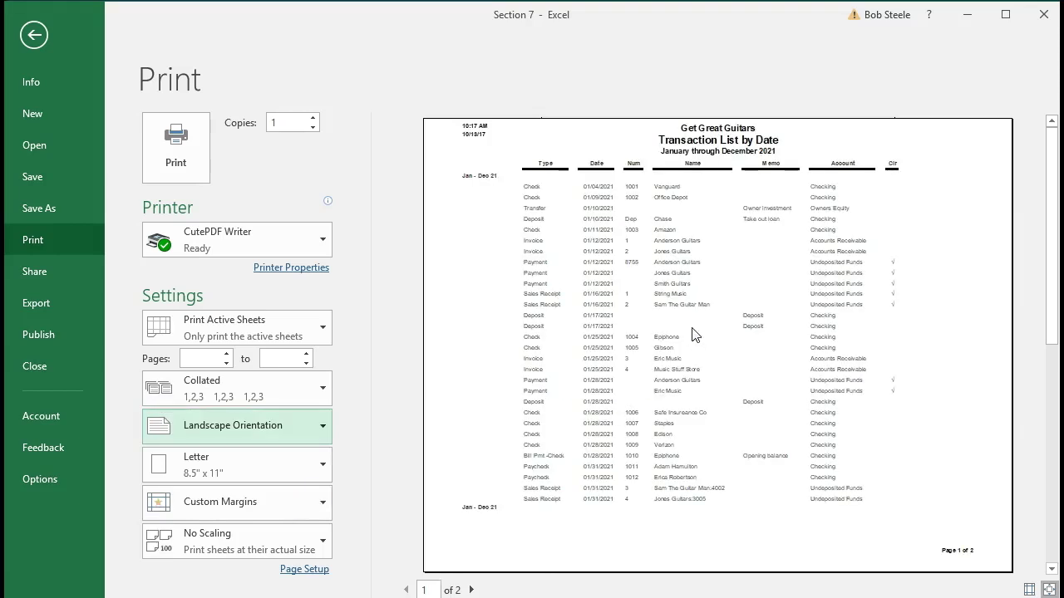
{"action": "scroll", "coordinate": [694, 335], "scroll_direction": "down", "scroll_amount": 1}
{"action": "scroll", "coordinate": [695, 335], "scroll_direction": "up", "scroll_amount": 1}
{"action": "key", "text": "Escape"}
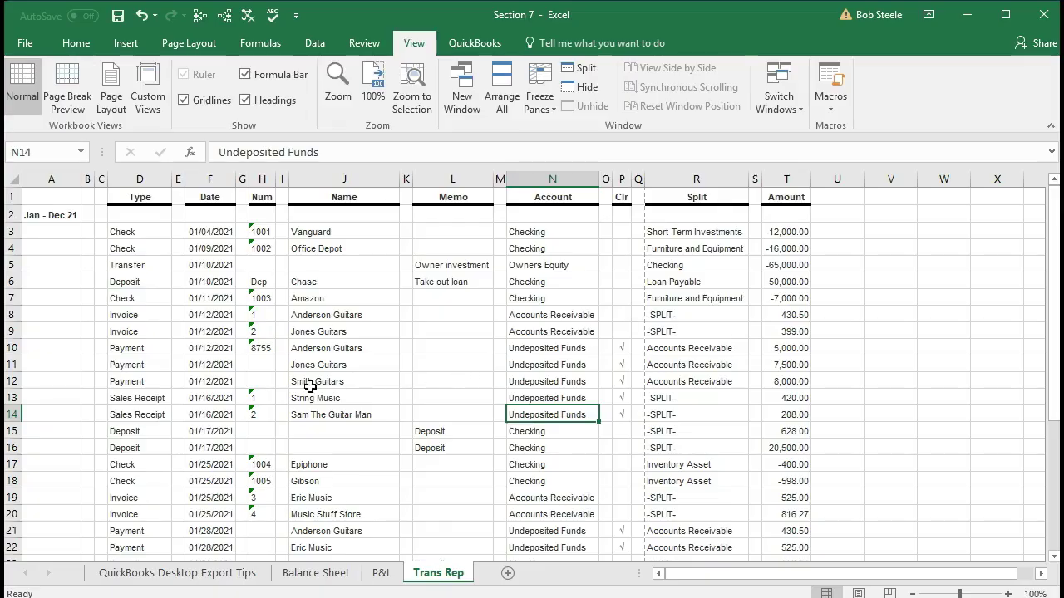
Step: Delete the empty columns B and C before Type and the blank spacer column between Type and Date
{"action": "scroll", "coordinate": [368, 249], "scroll_direction": "down", "scroll_amount": 6}
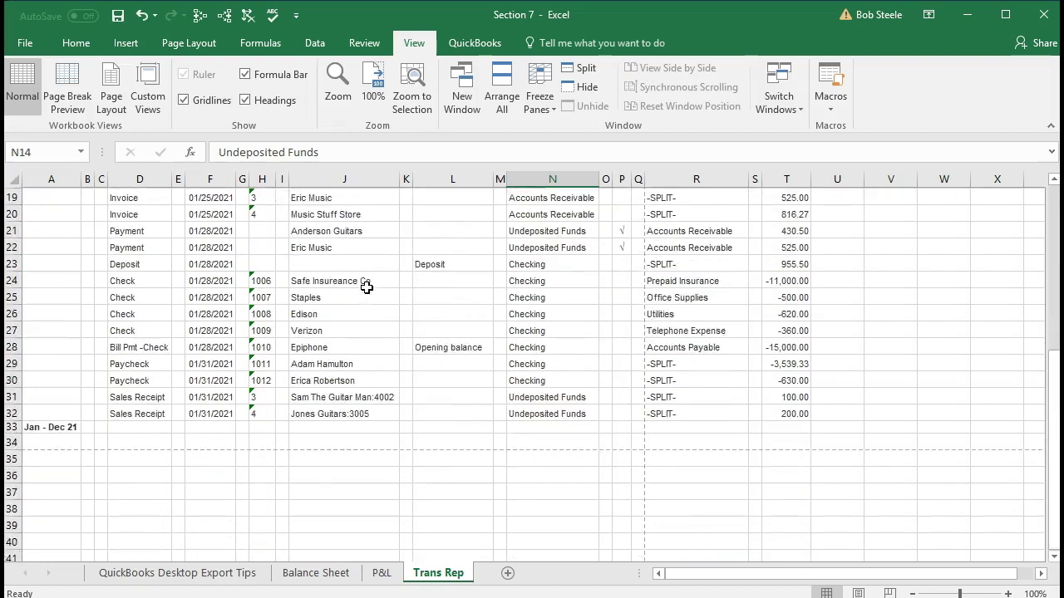
{"action": "scroll", "coordinate": [367, 283], "scroll_direction": "up", "scroll_amount": 6}
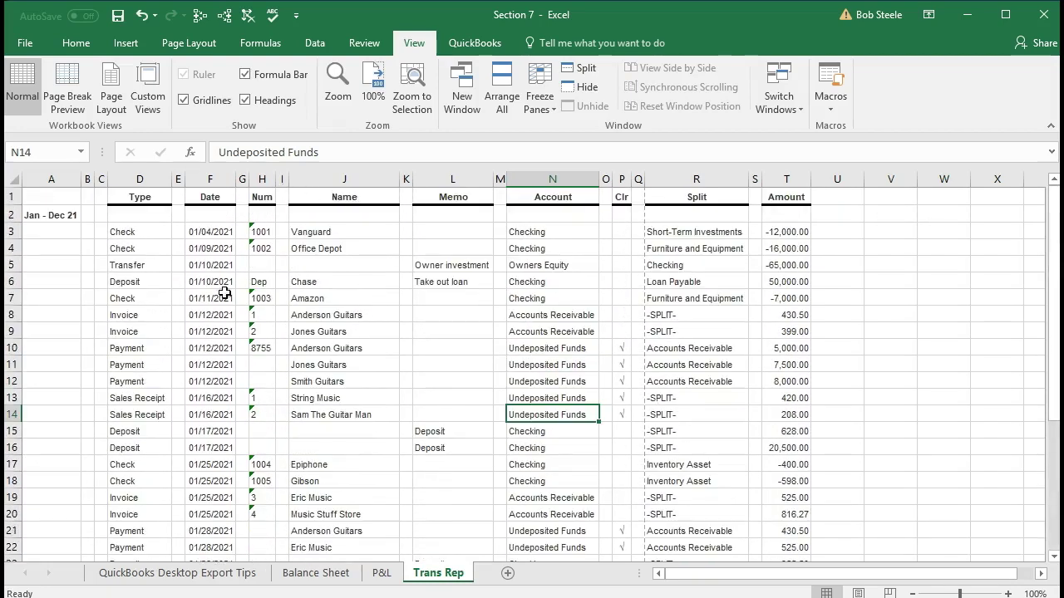
{"action": "scroll", "coordinate": [150, 272], "scroll_direction": "down", "scroll_amount": 7}
{"action": "scroll", "coordinate": [148, 271], "scroll_direction": "up", "scroll_amount": 7}
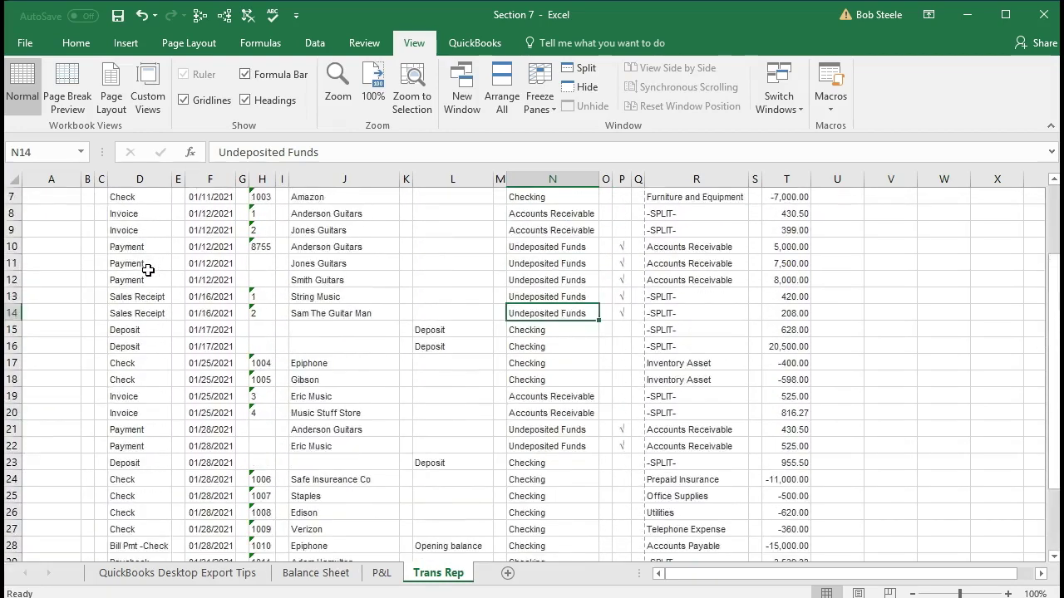
{"action": "scroll", "coordinate": [148, 270], "scroll_direction": "down", "scroll_amount": 6}
{"action": "scroll", "coordinate": [148, 270], "scroll_direction": "up", "scroll_amount": 6}
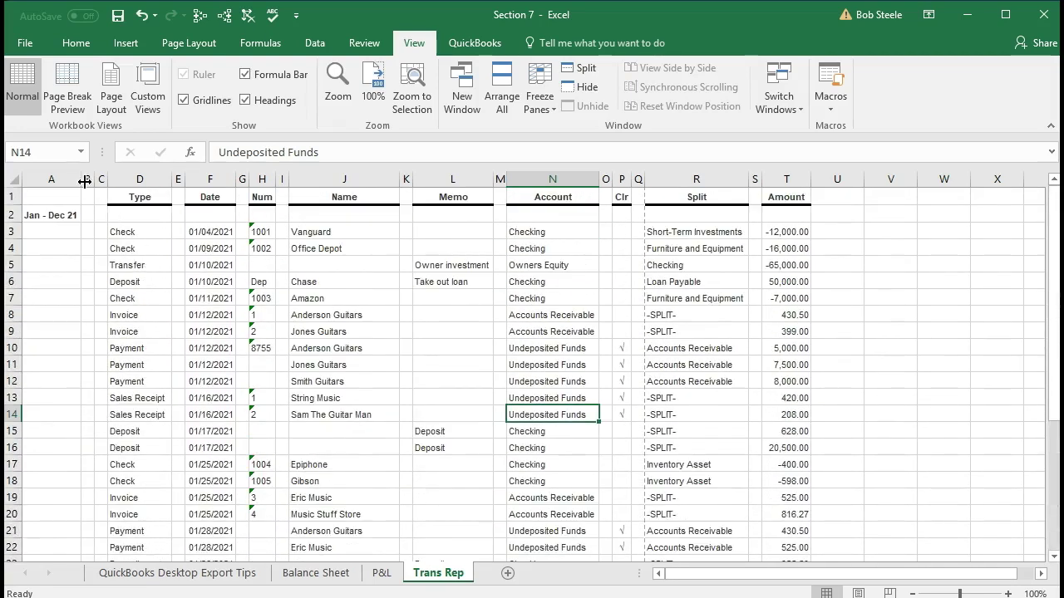
{"action": "left_click_drag", "start_coordinate": [88, 177], "coordinate": [100, 178]}
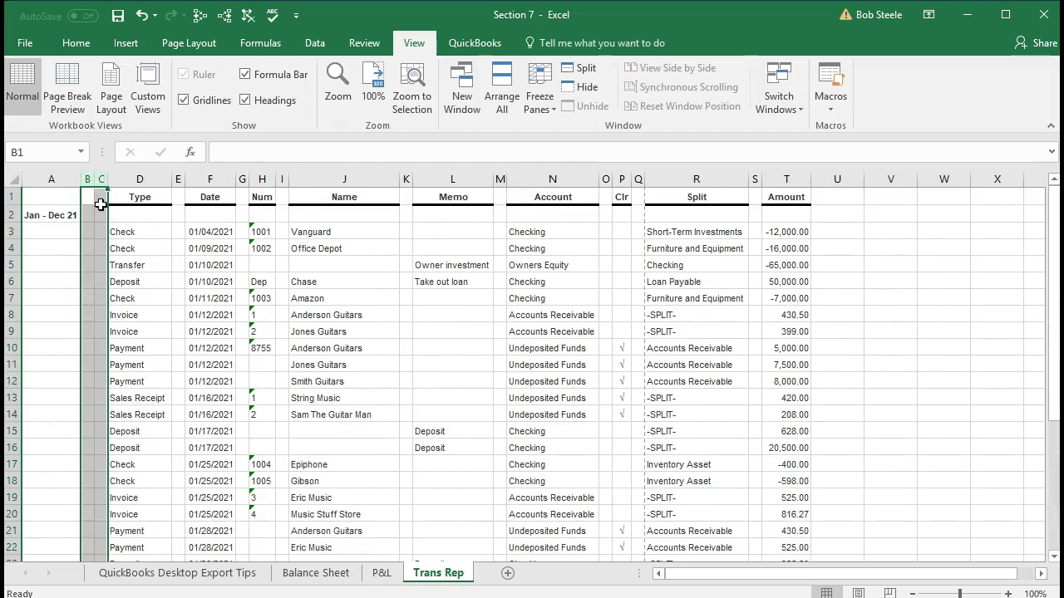
{"action": "right_click", "coordinate": [102, 214]}
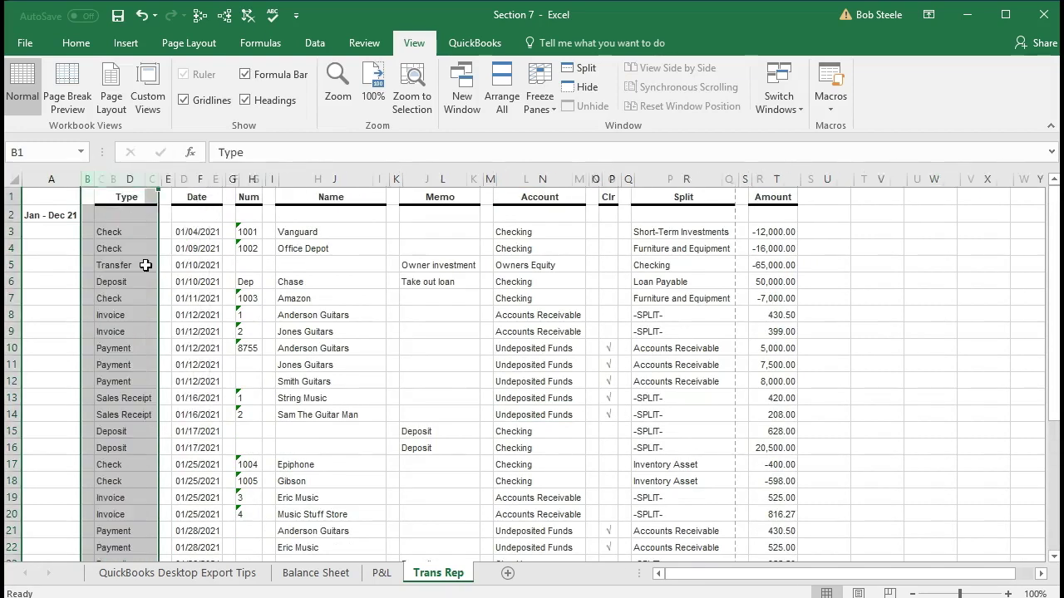
{"action": "left_click", "coordinate": [146, 343]}
{"action": "left_click", "coordinate": [151, 176]}
{"action": "right_click", "coordinate": [150, 213]}
{"action": "left_click", "coordinate": [177, 350]}
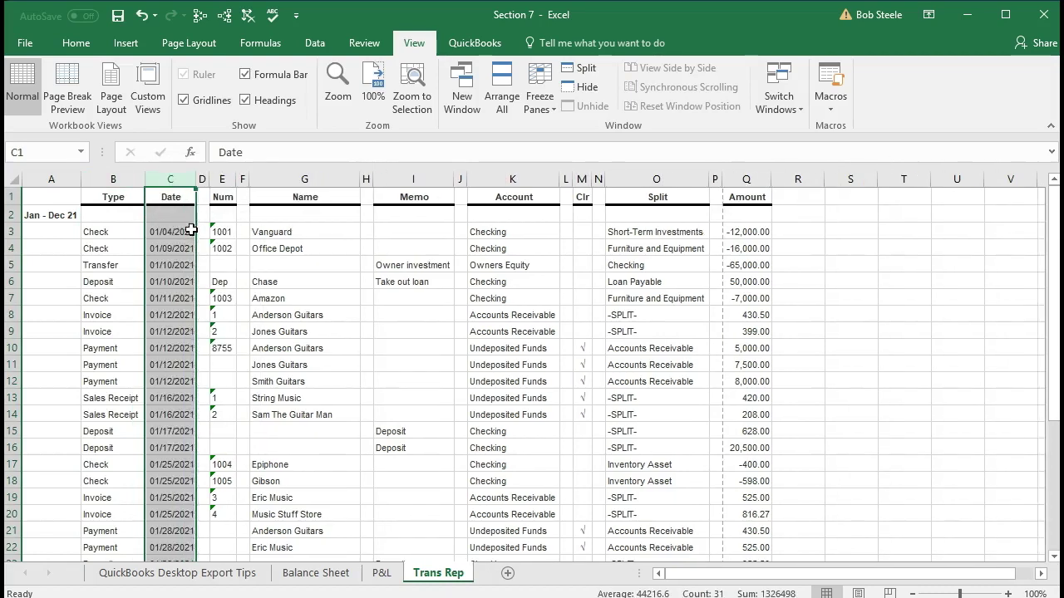
Step: Delete the blank spacer columns between Date and Num and between Num and Name
{"action": "left_click", "coordinate": [201, 179]}
{"action": "right_click", "coordinate": [201, 206]}
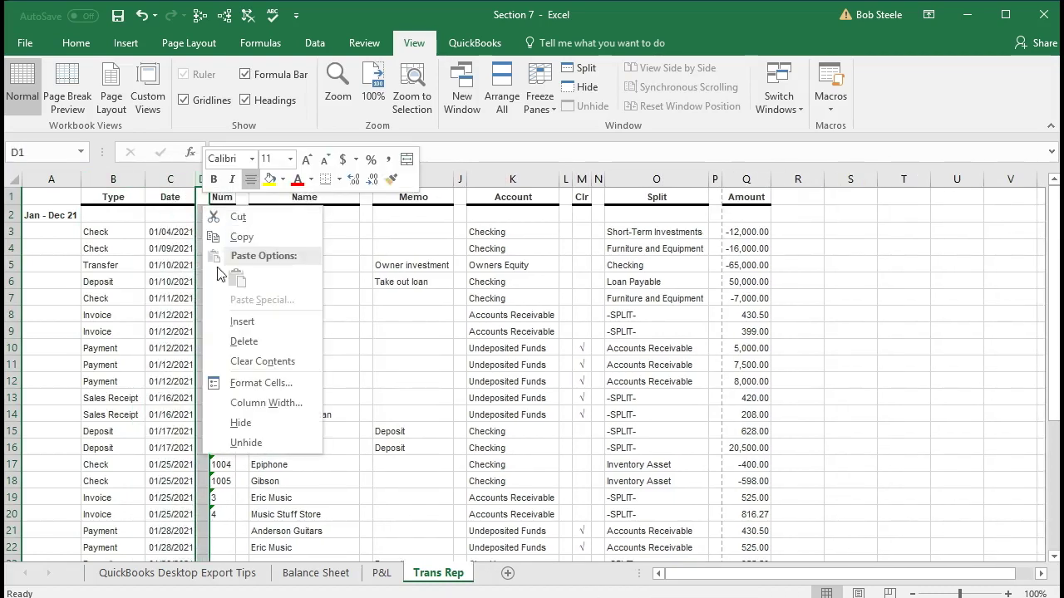
{"action": "left_click", "coordinate": [222, 350]}
{"action": "left_click", "coordinate": [229, 180]}
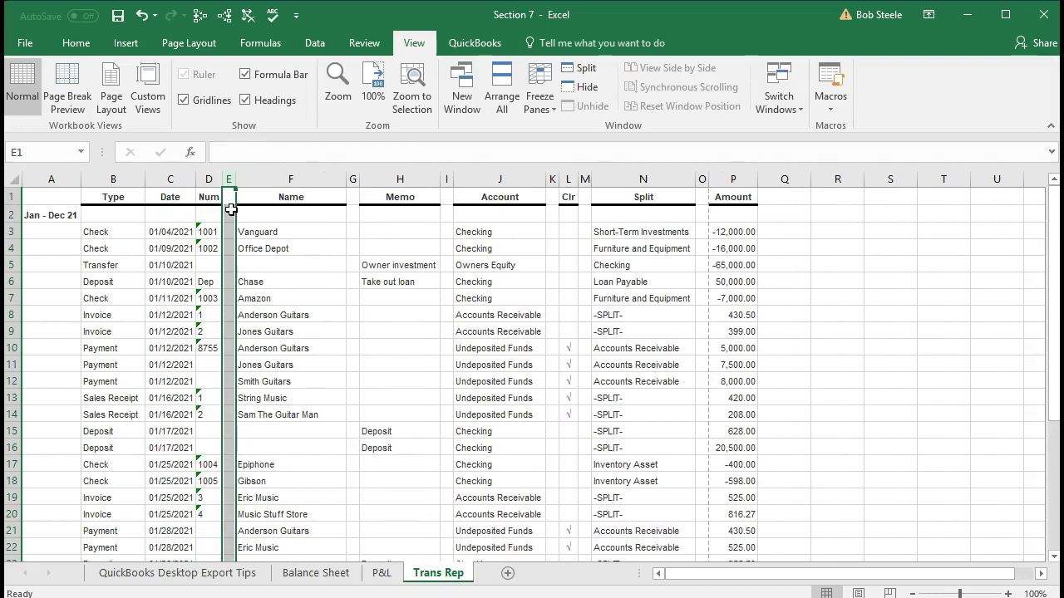
{"action": "right_click", "coordinate": [230, 209]}
{"action": "left_click", "coordinate": [265, 346]}
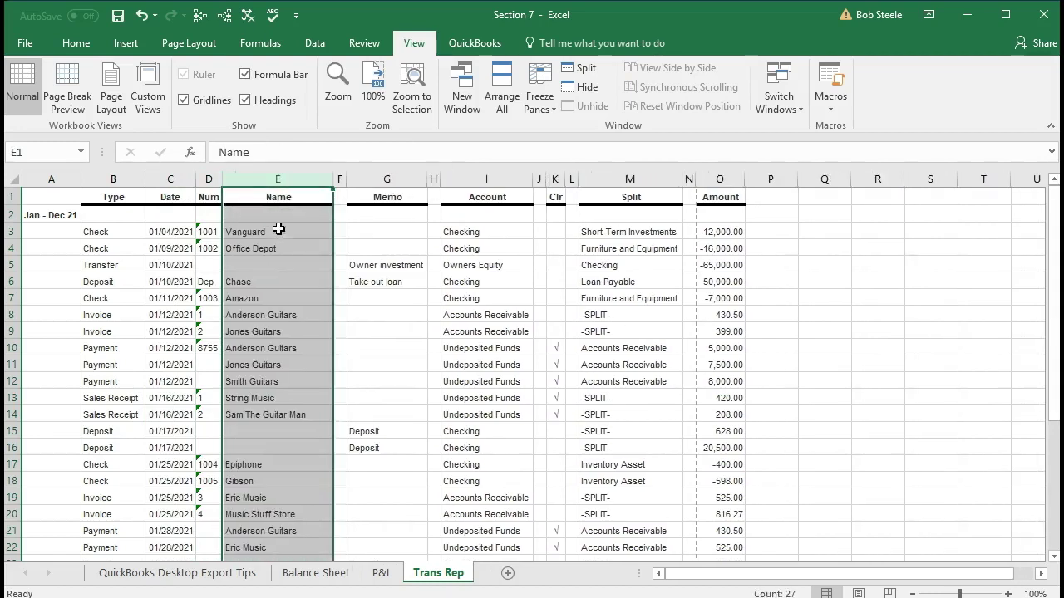
Step: Delete the blank spacer columns on both sides of the Memo column
{"action": "left_click", "coordinate": [339, 180]}
{"action": "right_click", "coordinate": [341, 230]}
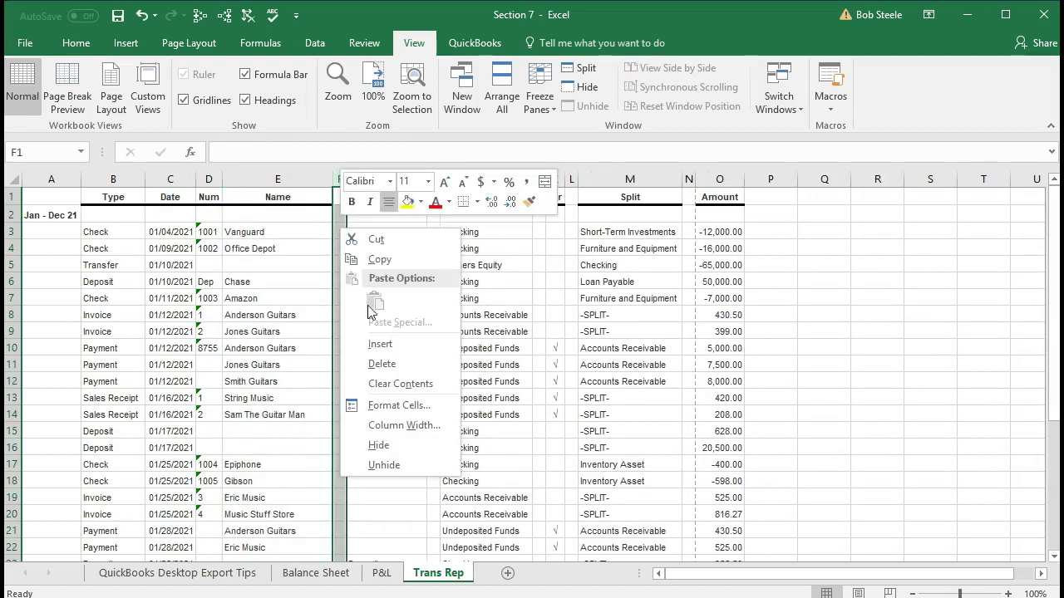
{"action": "left_click", "coordinate": [380, 359]}
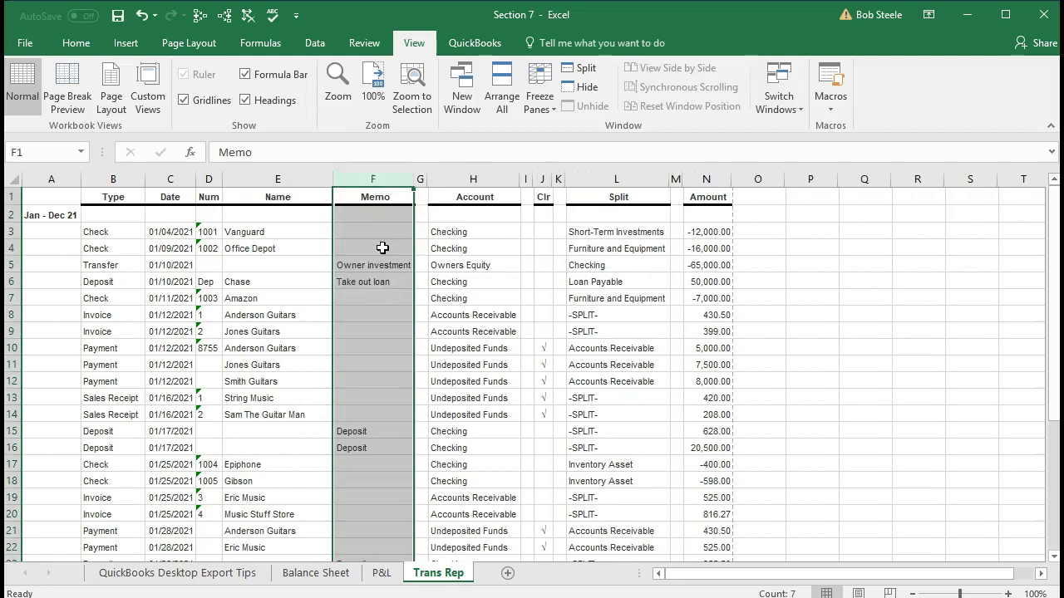
{"action": "left_click", "coordinate": [420, 179]}
{"action": "right_click", "coordinate": [423, 248]}
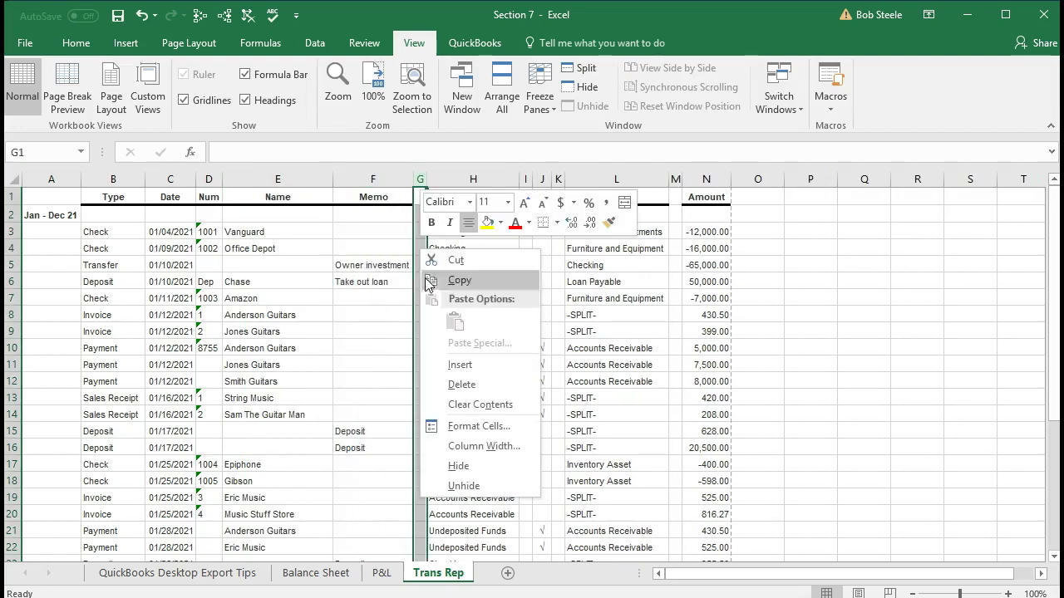
{"action": "left_click", "coordinate": [439, 382]}
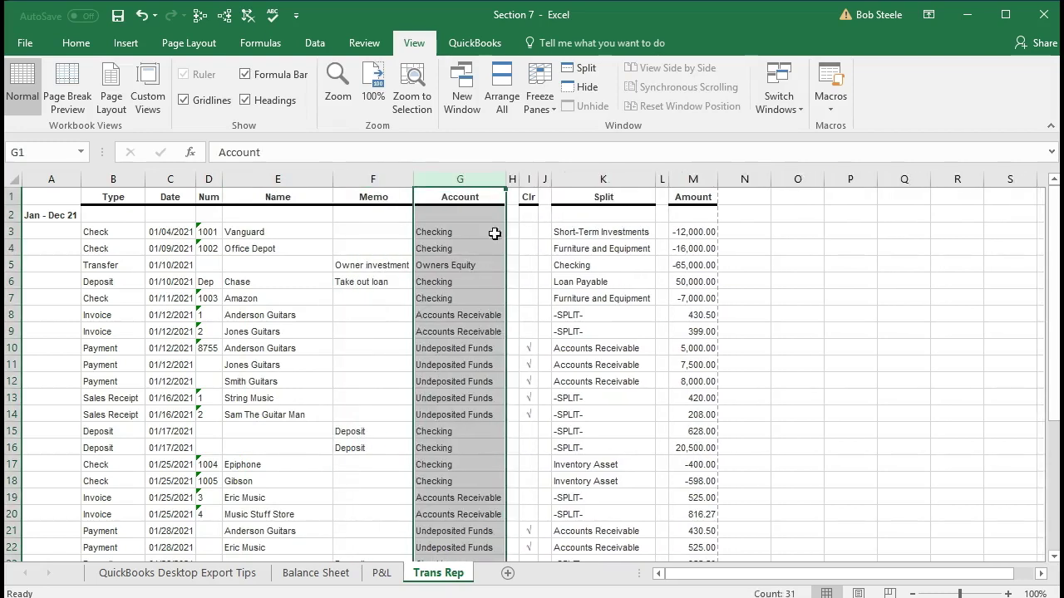
Step: Delete the remaining blank spacer columns between Account and Clr, Clr and Split, and Split and Amount
{"action": "left_click", "coordinate": [512, 179]}
{"action": "right_click", "coordinate": [513, 216]}
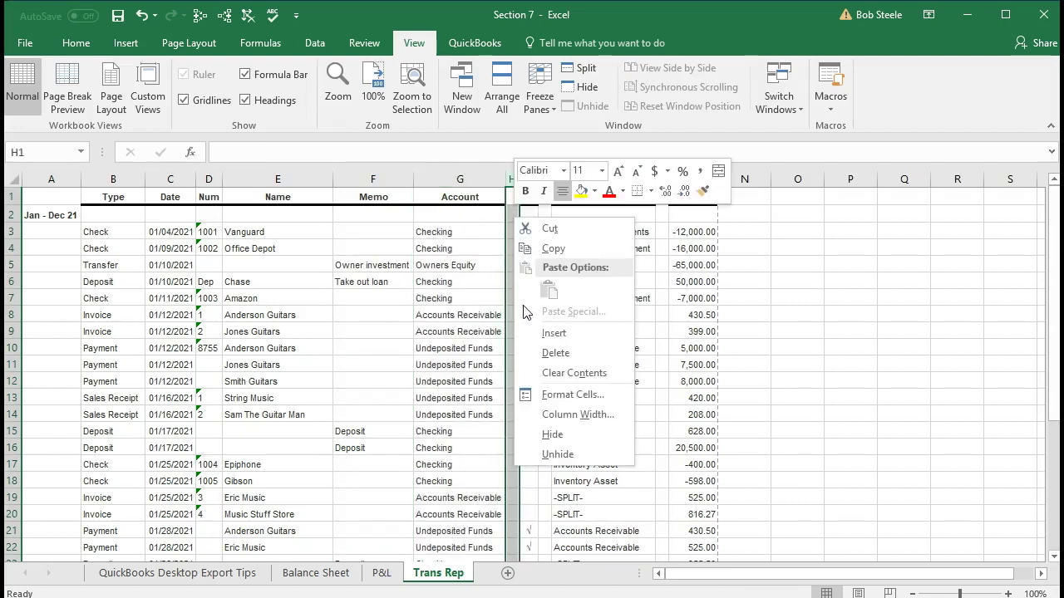
{"action": "left_click", "coordinate": [536, 357]}
{"action": "left_click", "coordinate": [535, 180]}
{"action": "right_click", "coordinate": [529, 204]}
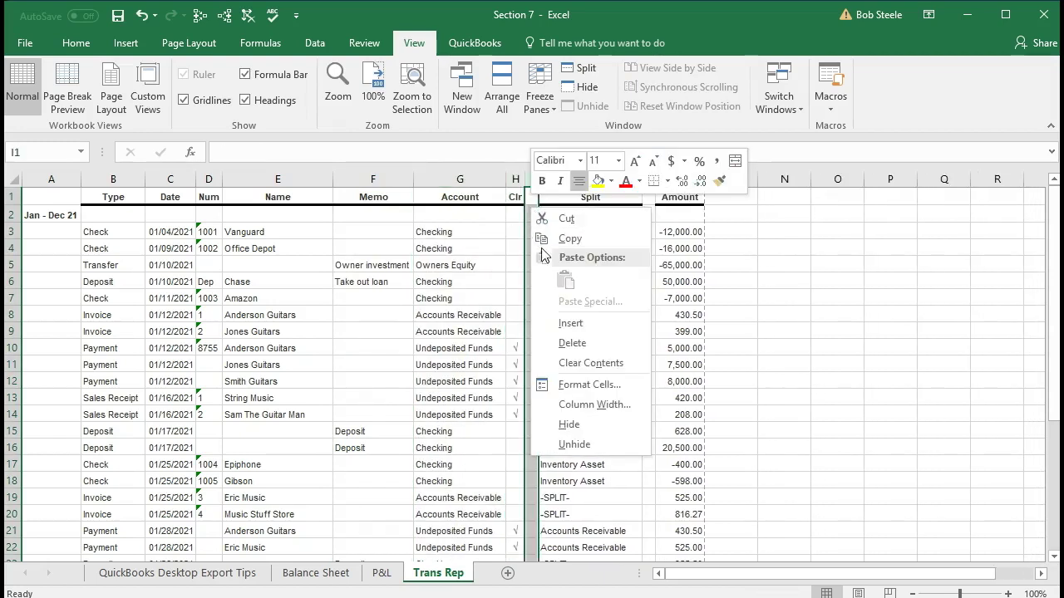
{"action": "left_click", "coordinate": [556, 338]}
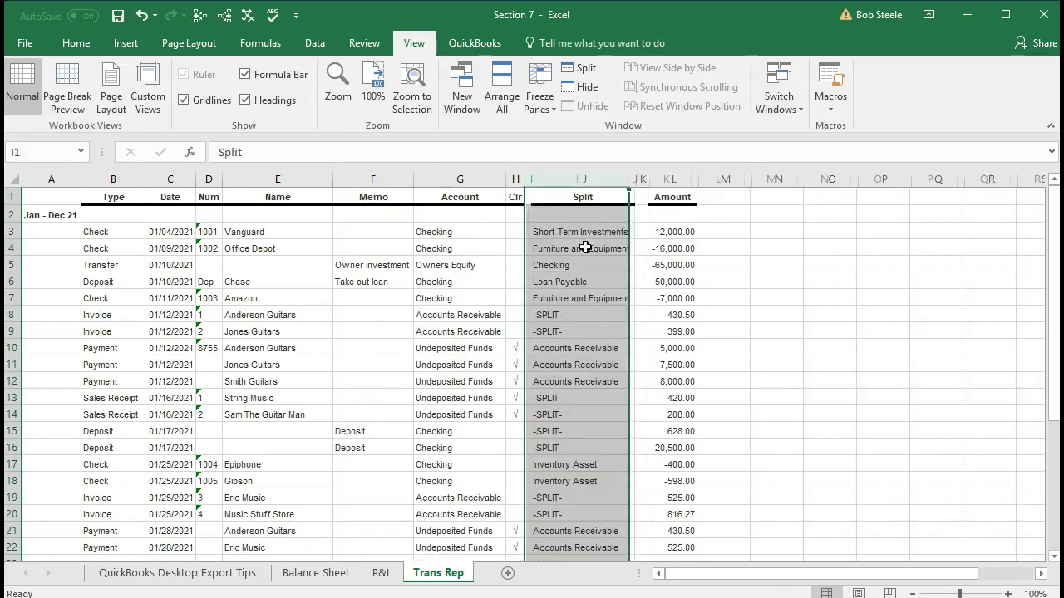
{"action": "left_click", "coordinate": [634, 199]}
{"action": "right_click", "coordinate": [636, 204]}
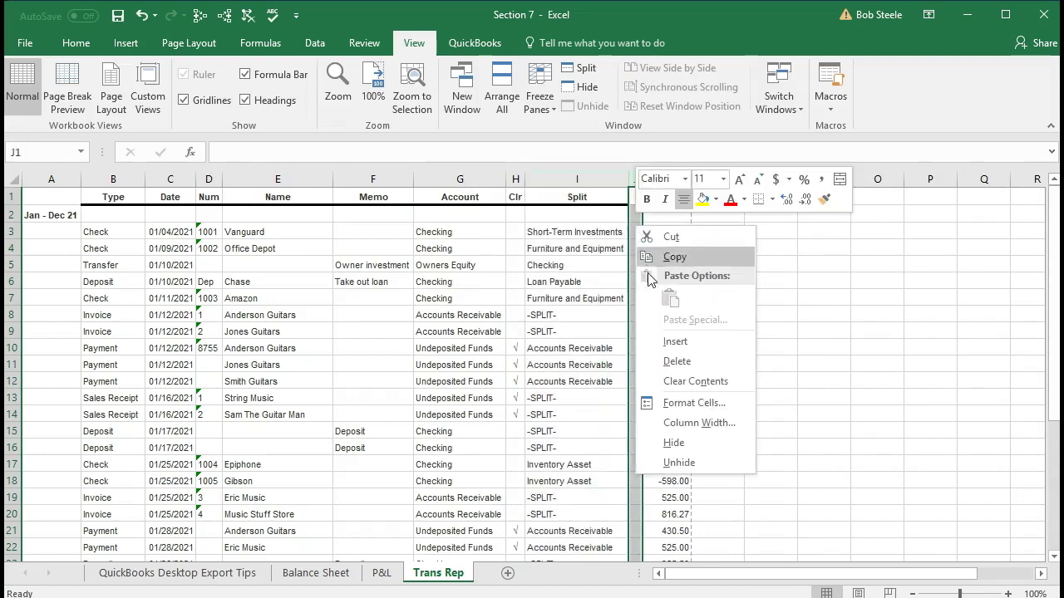
{"action": "left_click", "coordinate": [653, 360]}
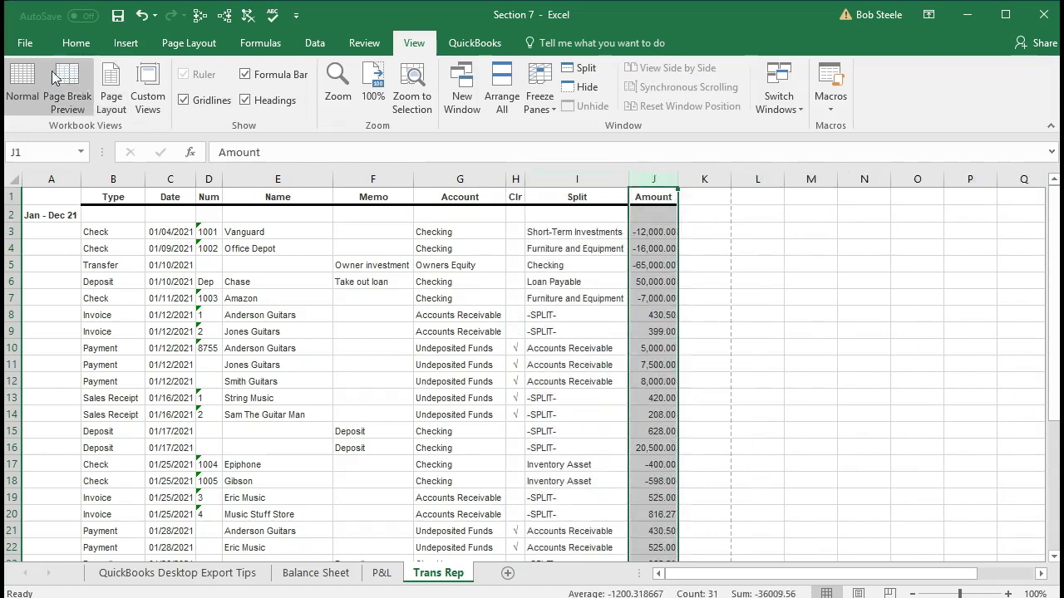
Step: Check how the trimmed Trans Rep worksheet fits in the print preview and view the available scaling options
{"action": "left_click", "coordinate": [23, 45]}
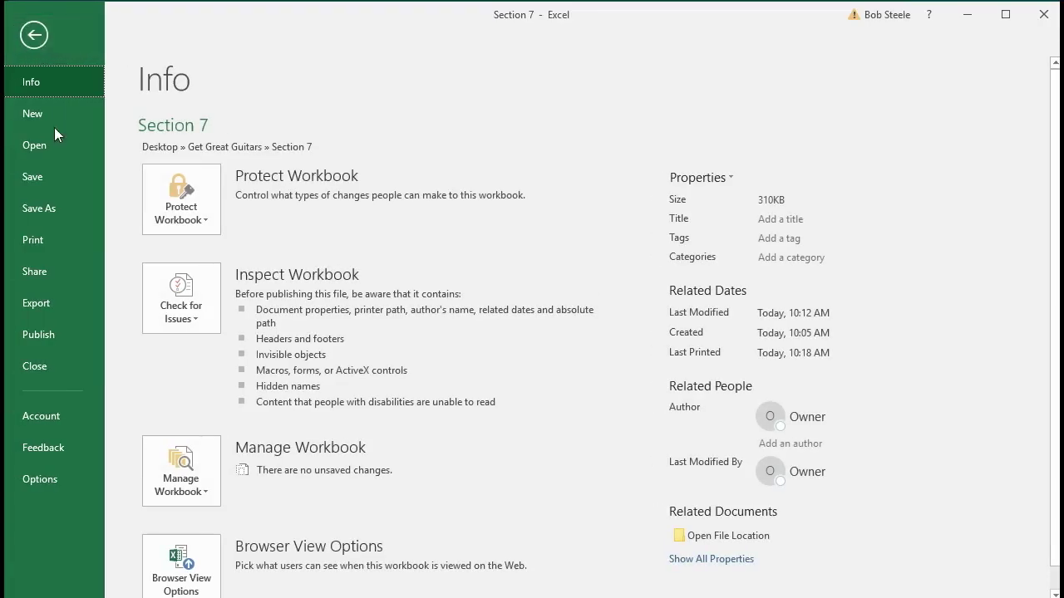
{"action": "left_click", "coordinate": [41, 243]}
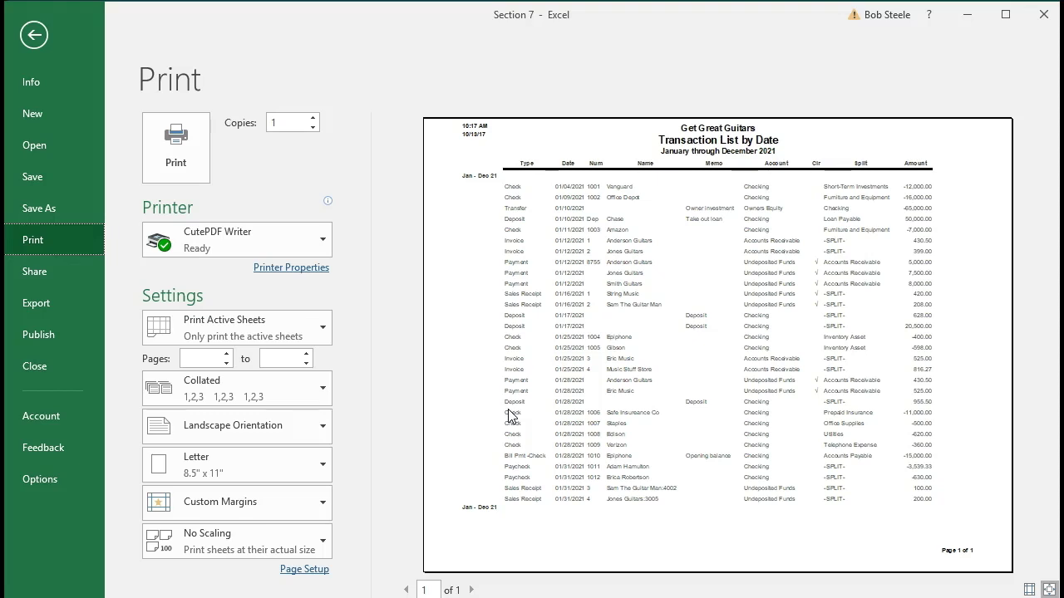
{"action": "left_click", "coordinate": [307, 539]}
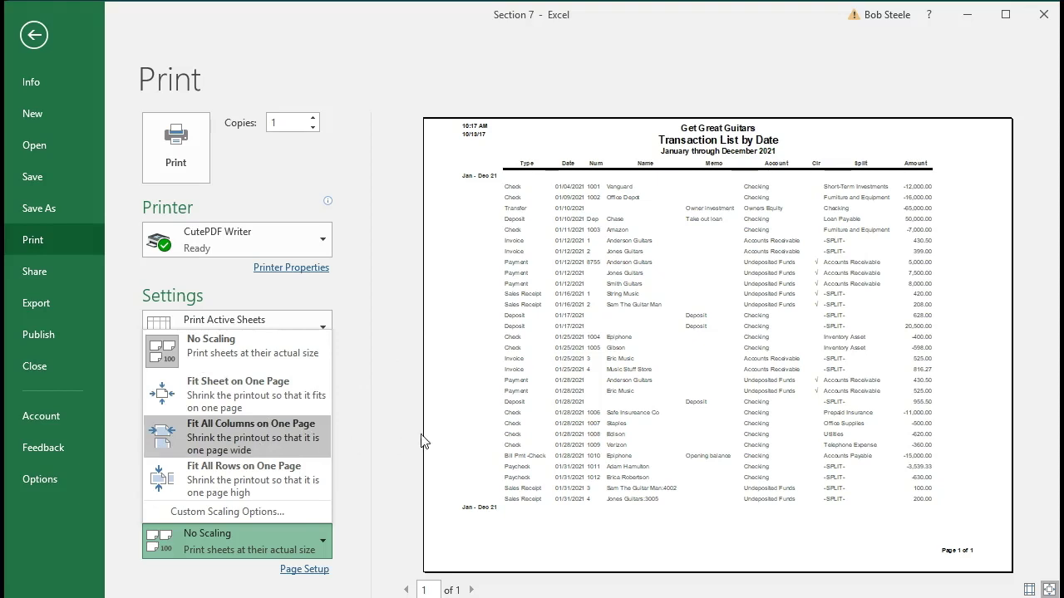
{"action": "left_click", "coordinate": [557, 415]}
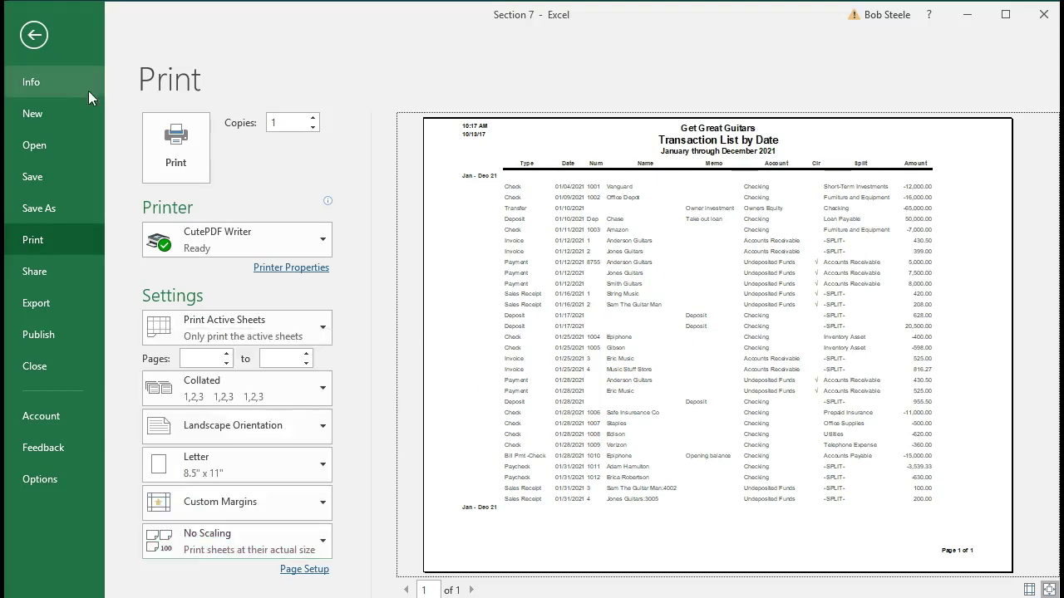
{"action": "left_click", "coordinate": [34, 34]}
Step: Save the Section 7 workbook as a macro-free workbook and close it
{"action": "left_click", "coordinate": [118, 15]}
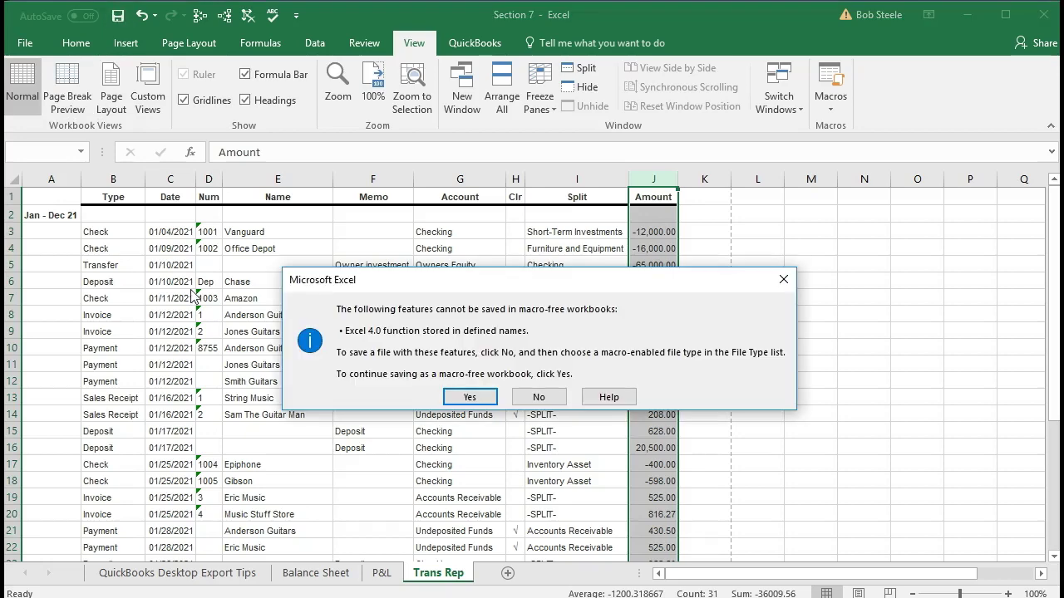
{"action": "left_click", "coordinate": [469, 397]}
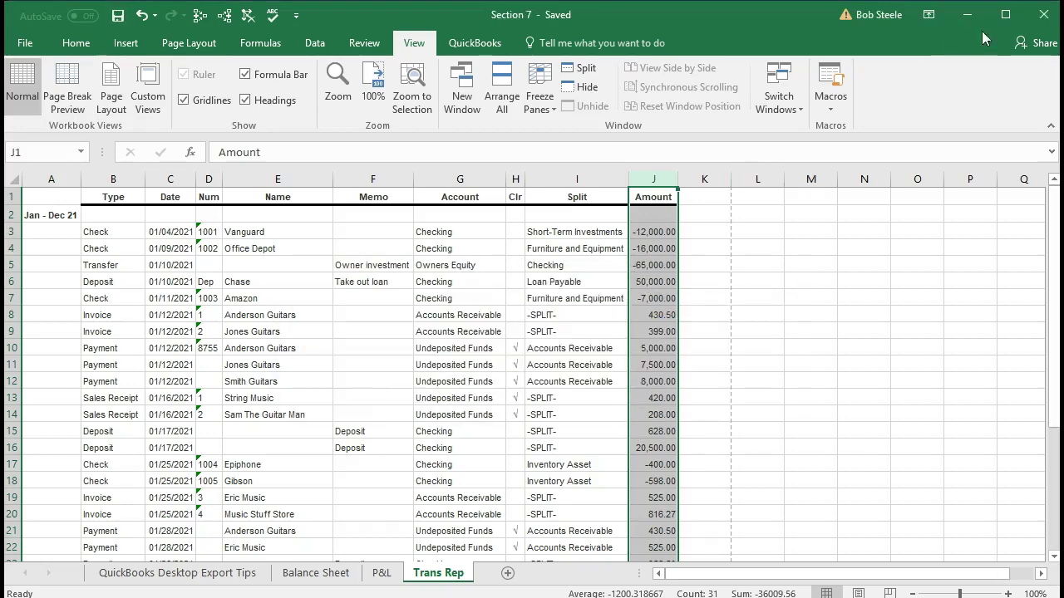
{"action": "left_click", "coordinate": [1043, 15]}
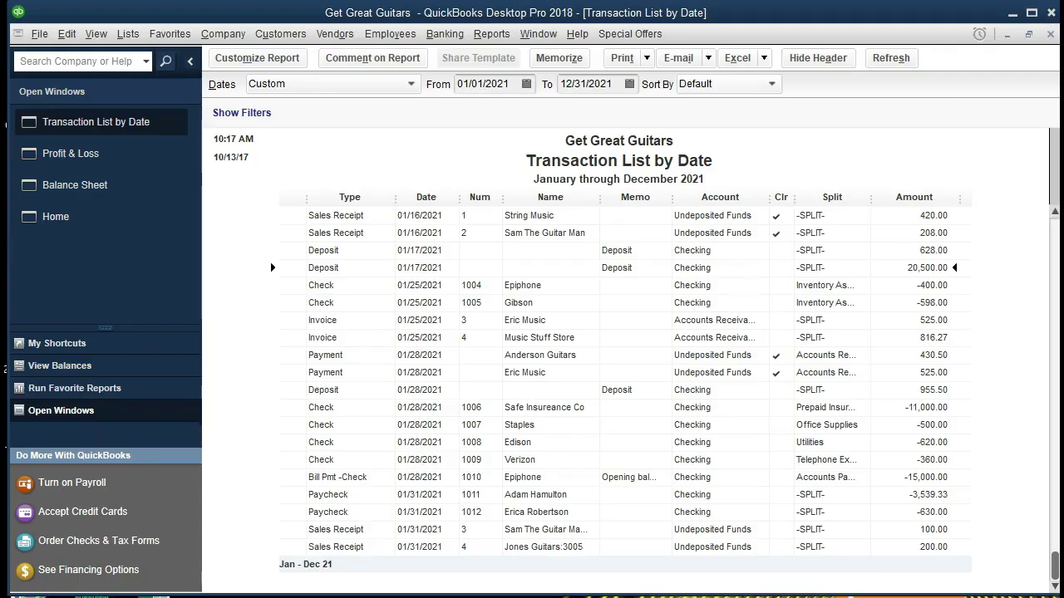